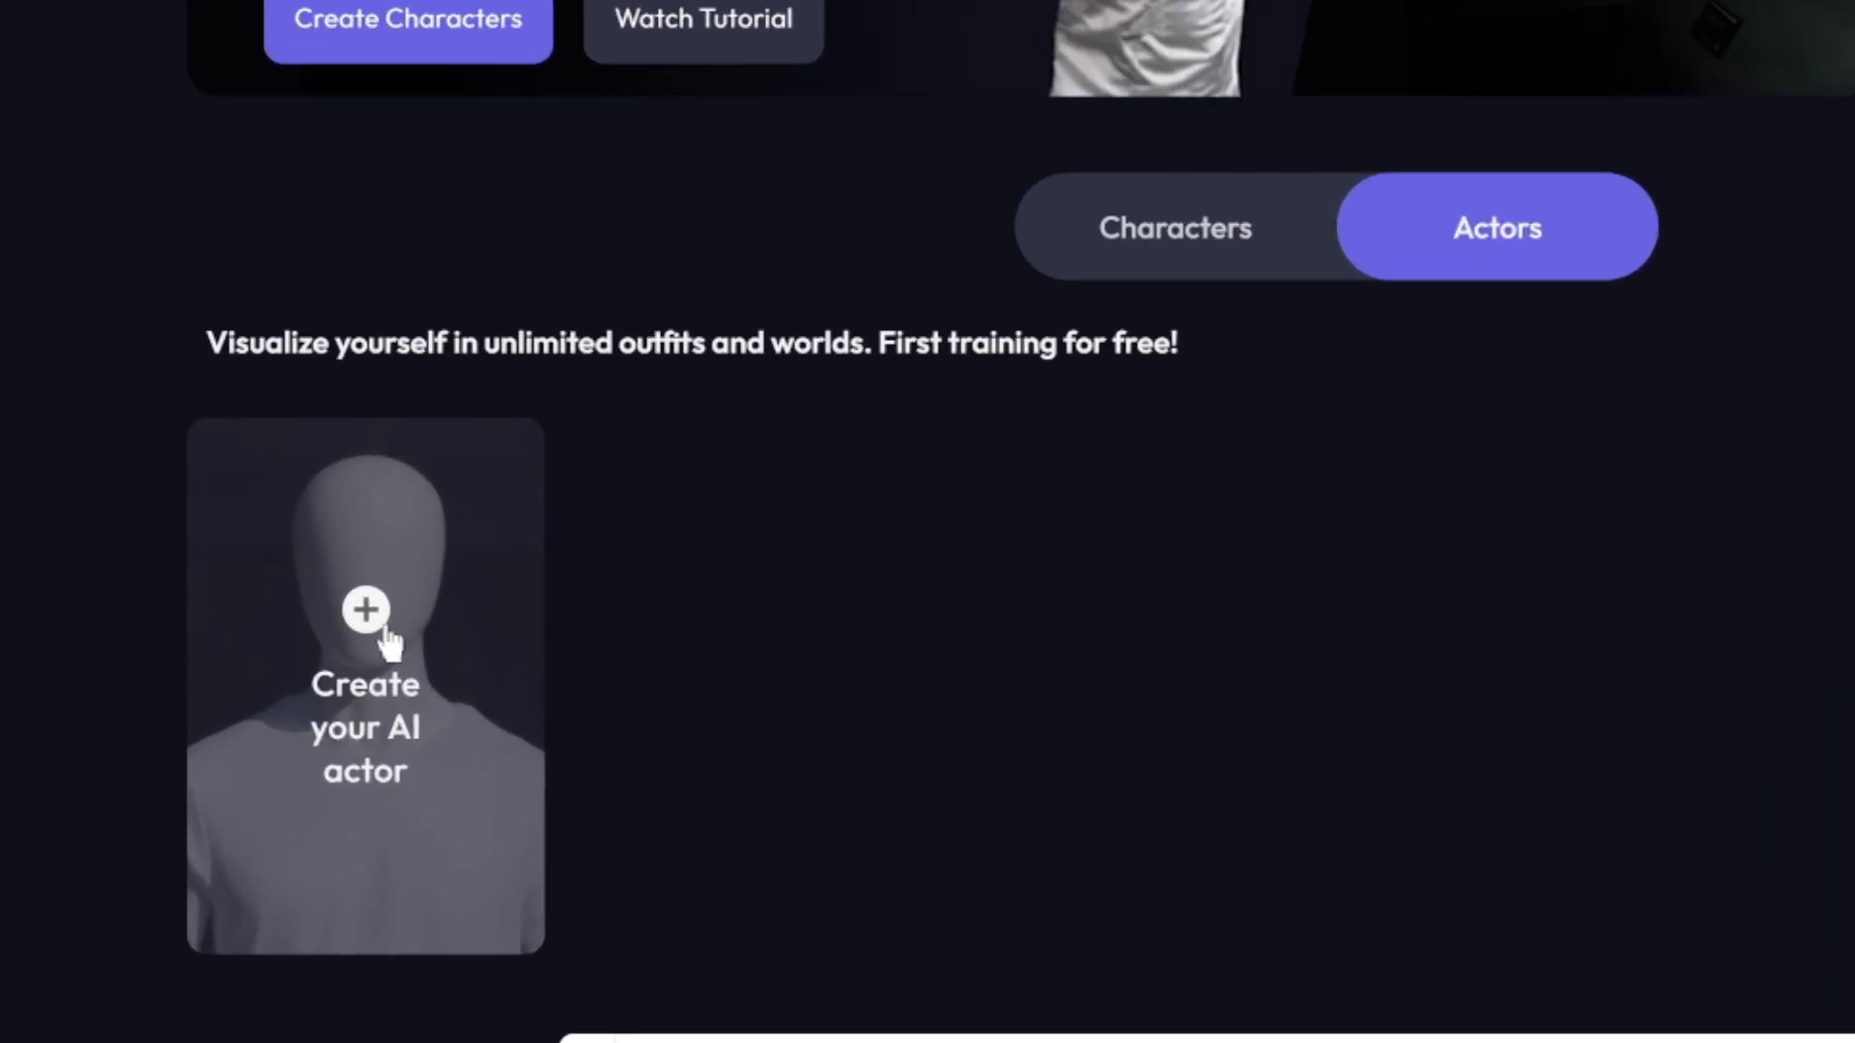
Start creating a new AI actor with gender Male and age Adult, and enter the actor's name
{"action": "left_click", "coordinate": [371, 618]}
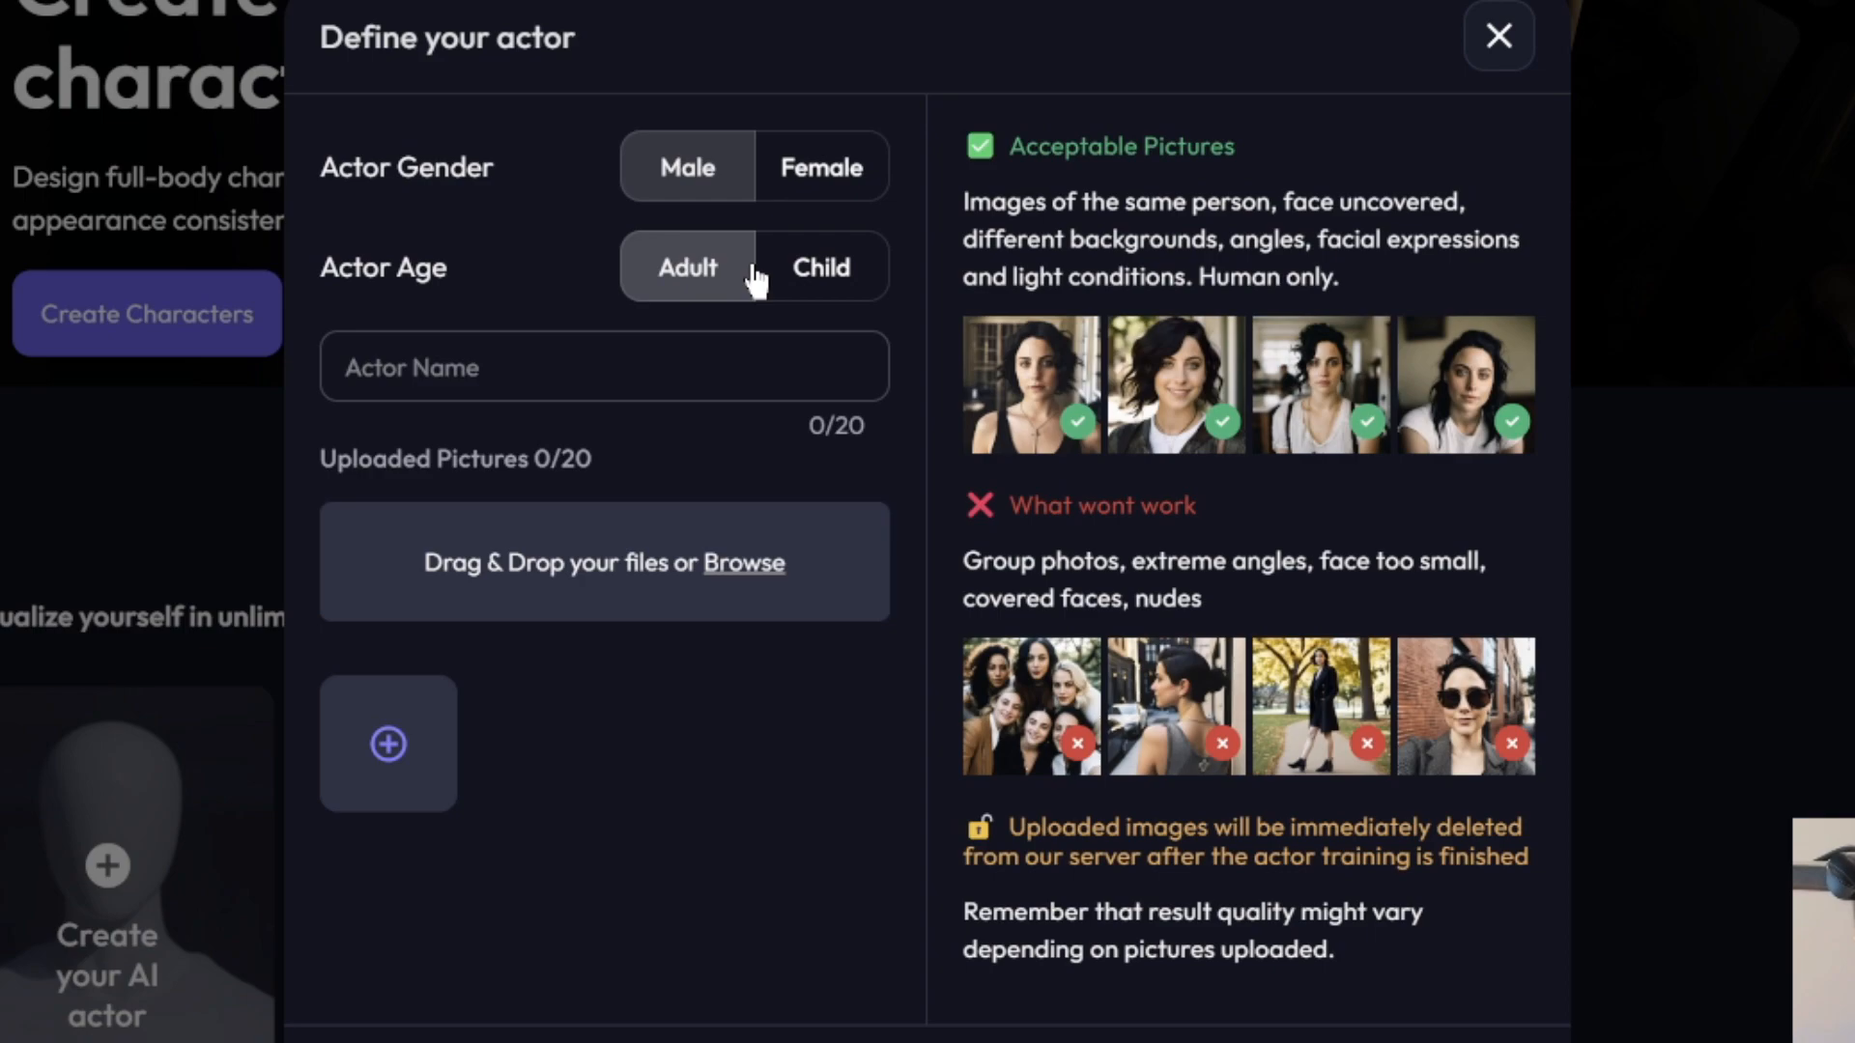
{"action": "left_click", "coordinate": [639, 375]}
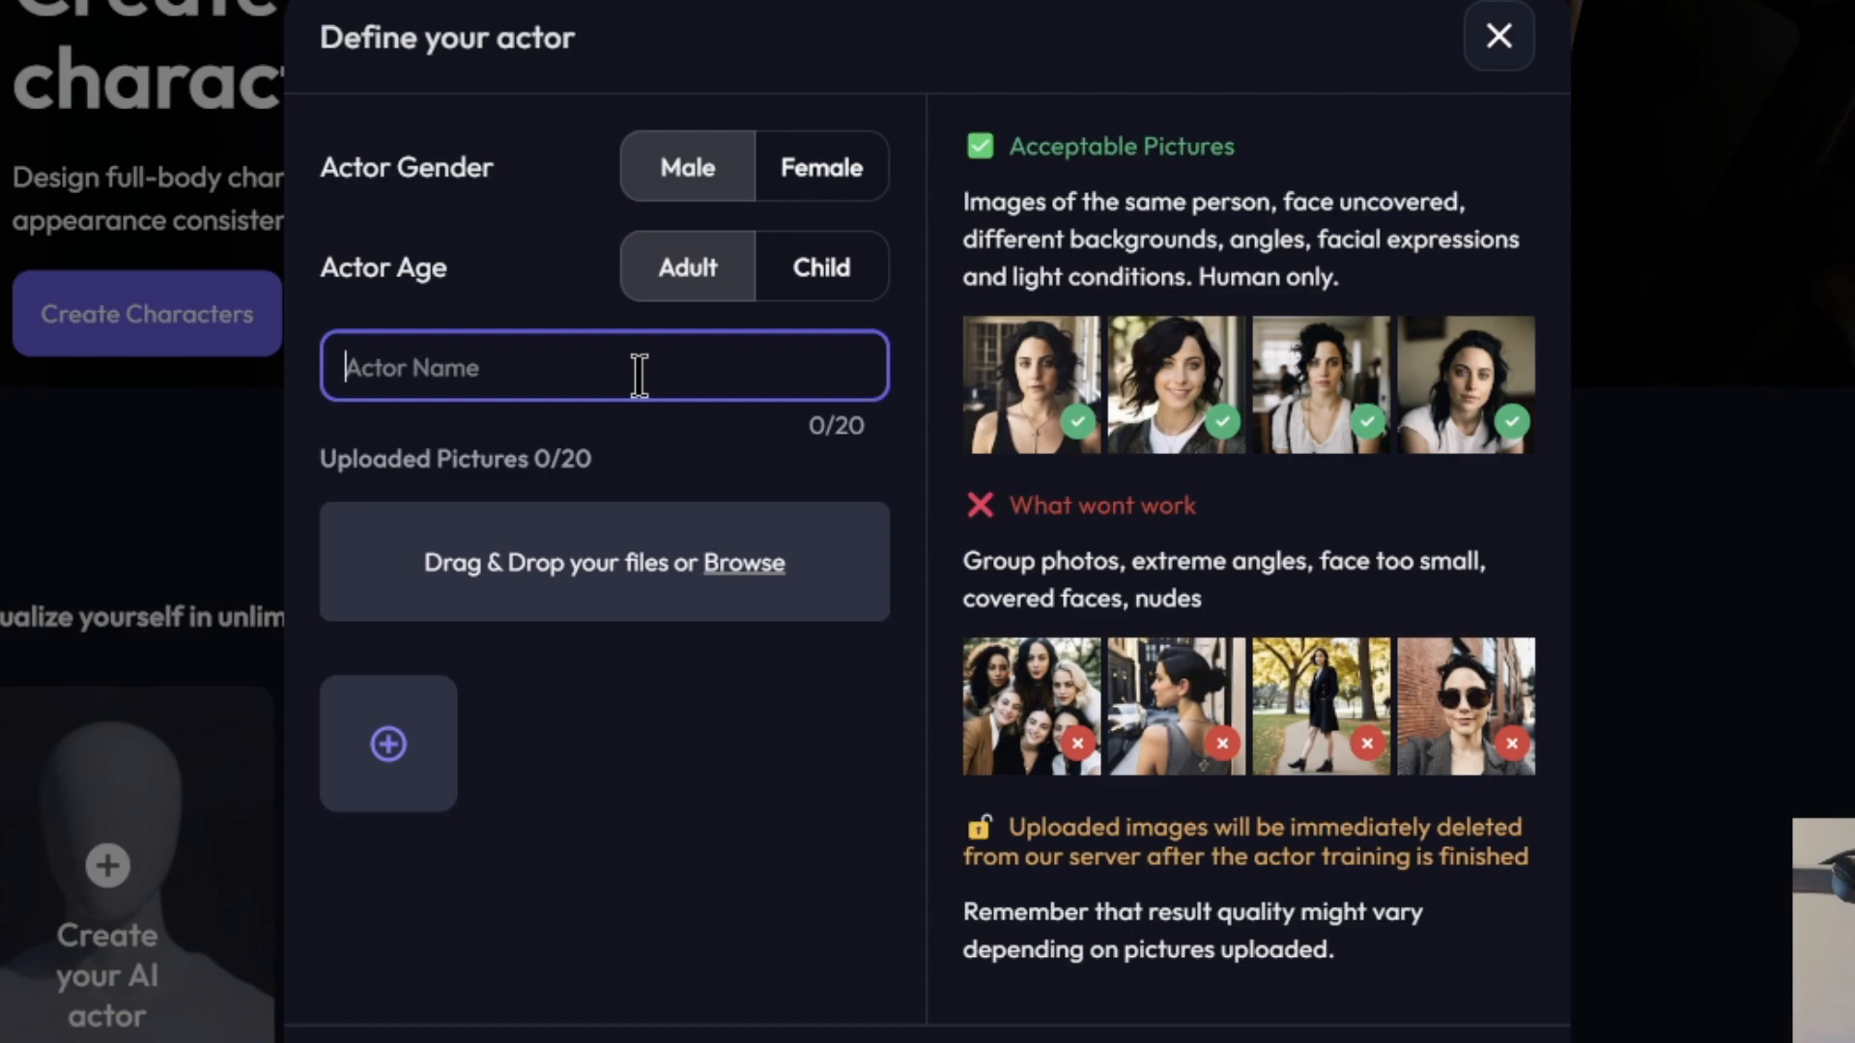
{"action": "type", "text": "Dav"}
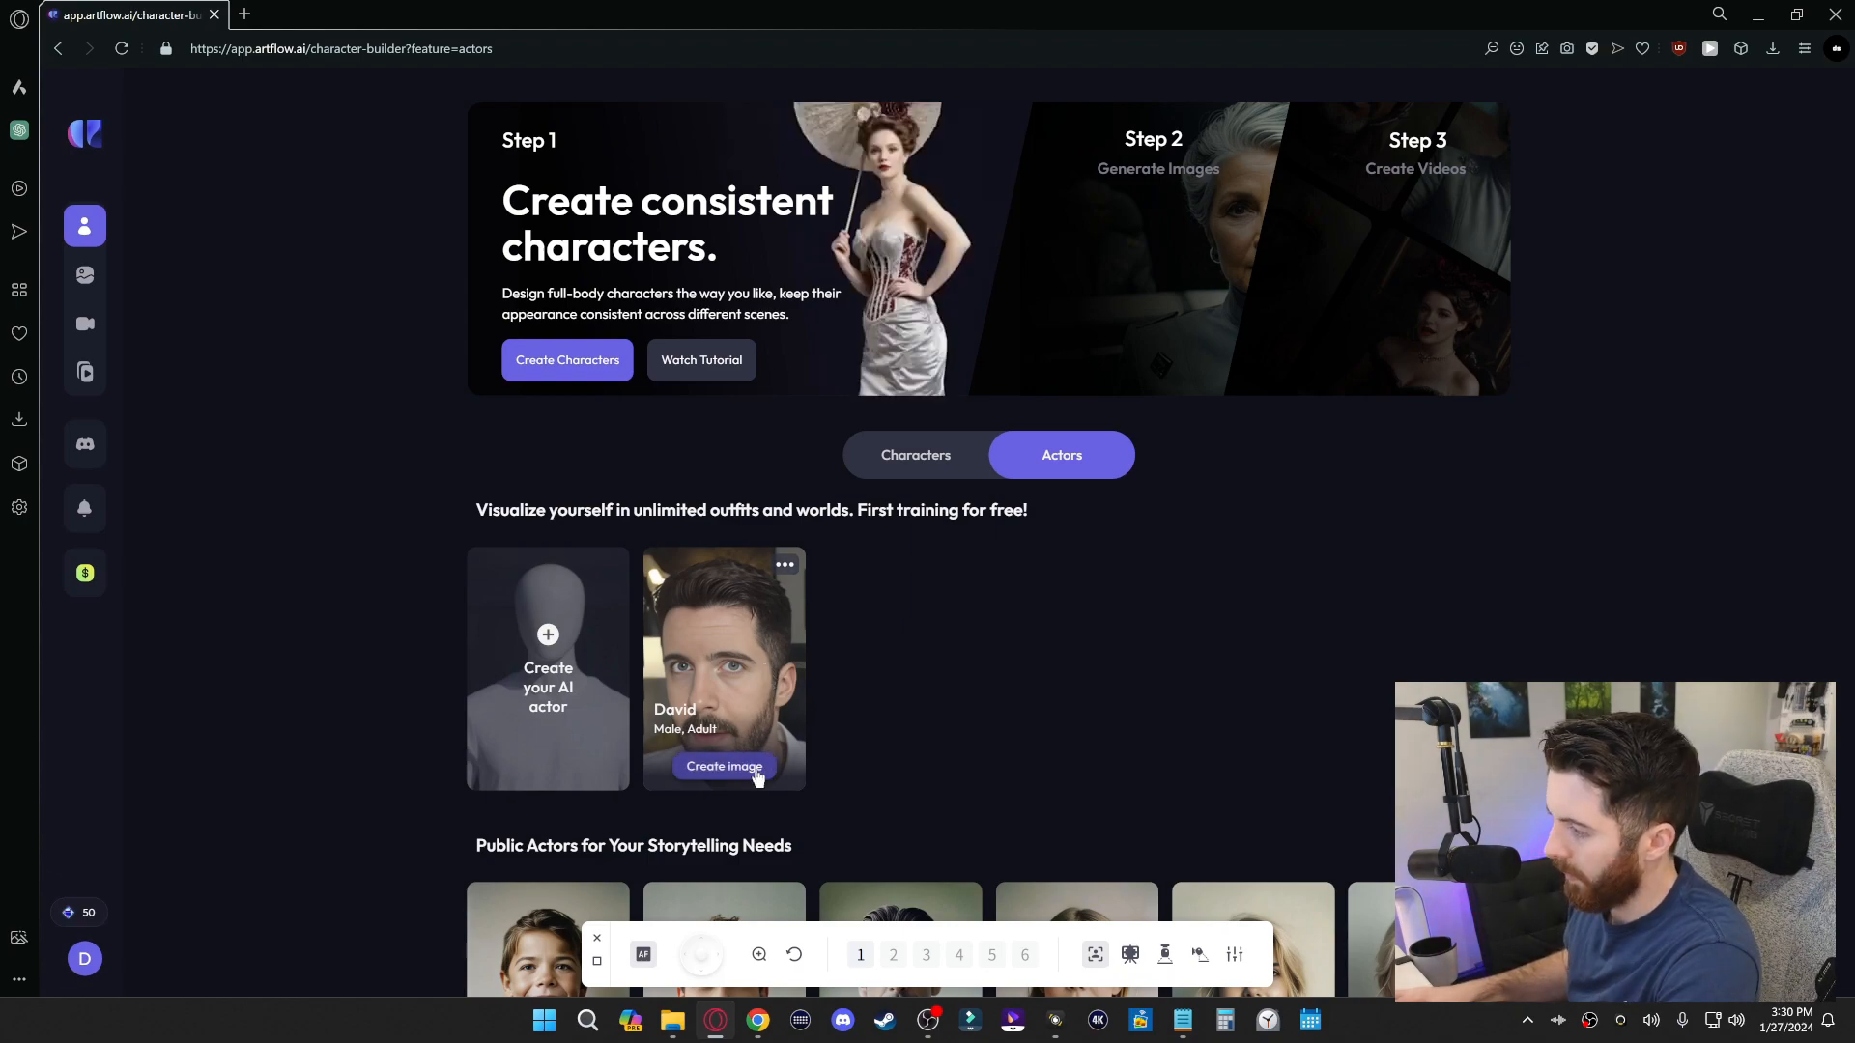
Open image creation for the trained actor and view the chef images among the earlier creations
{"action": "left_click", "coordinate": [743, 769]}
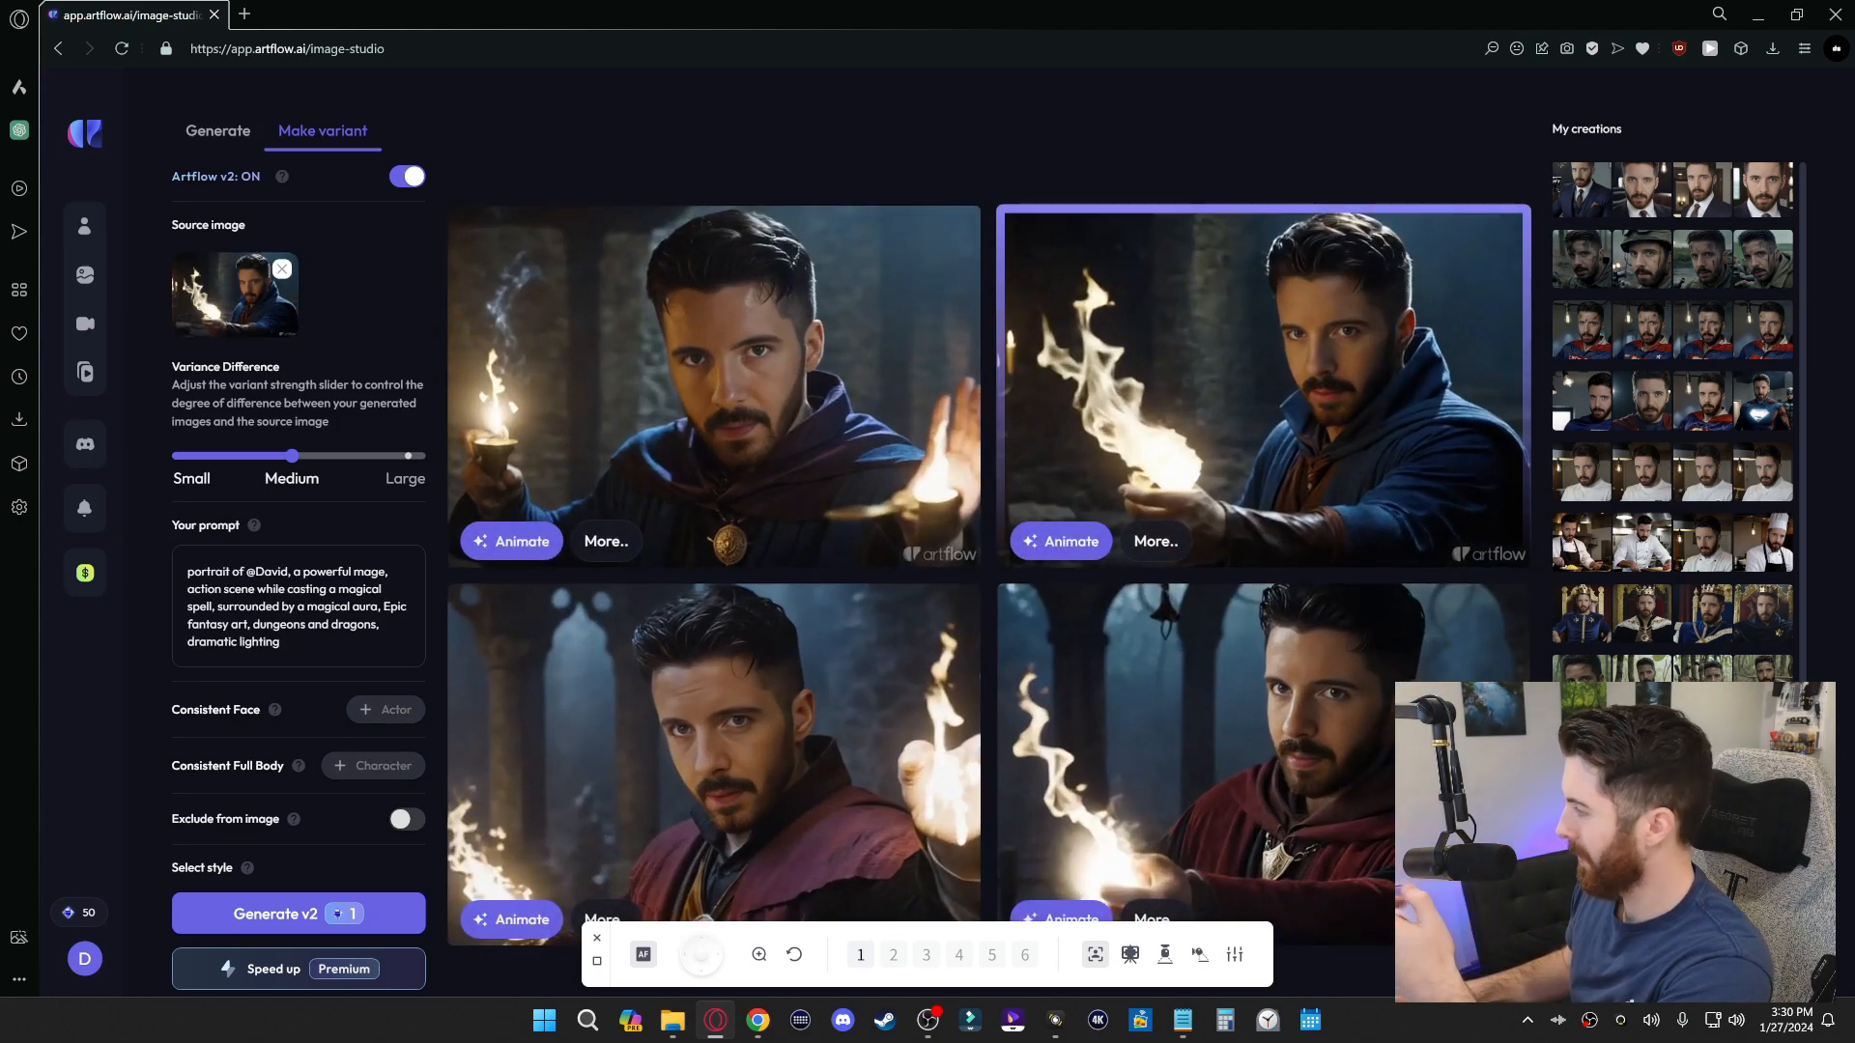
{"action": "left_click", "coordinate": [1649, 558]}
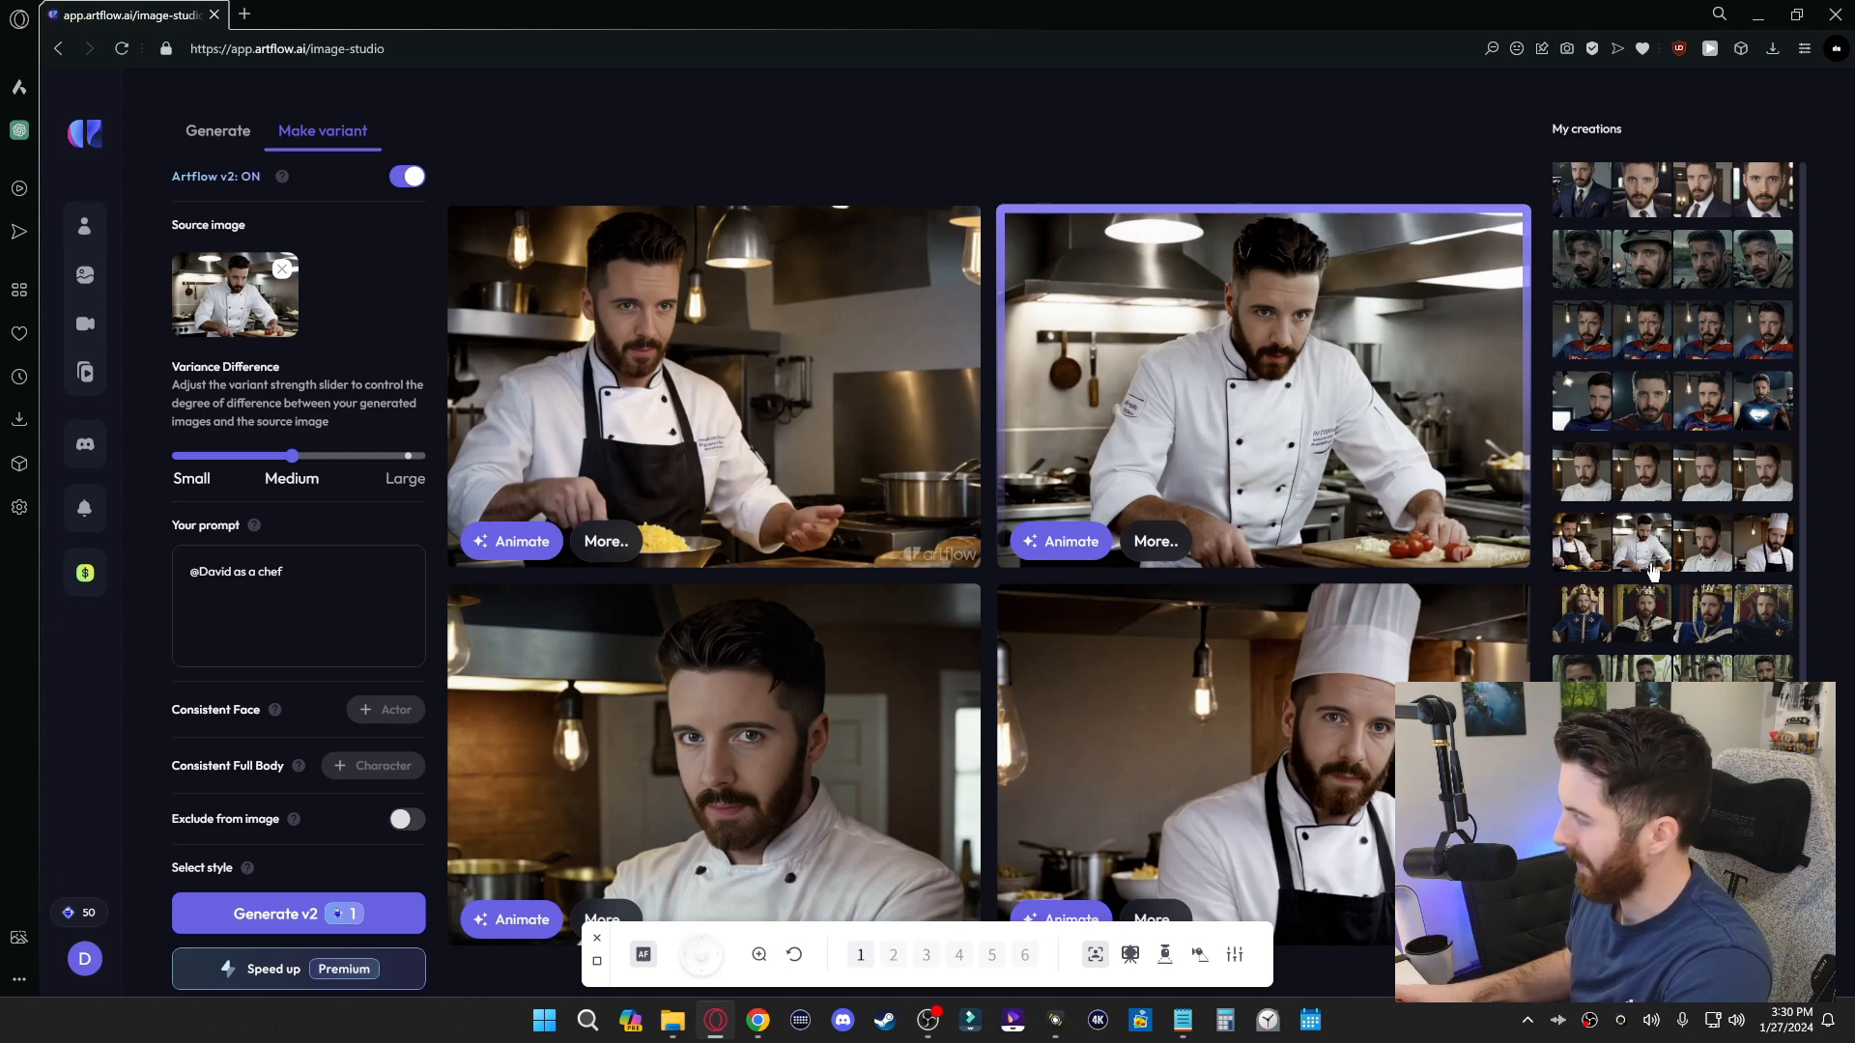
{"action": "scroll", "coordinate": [1642, 574], "scroll_direction": "up", "scroll_amount": 4}
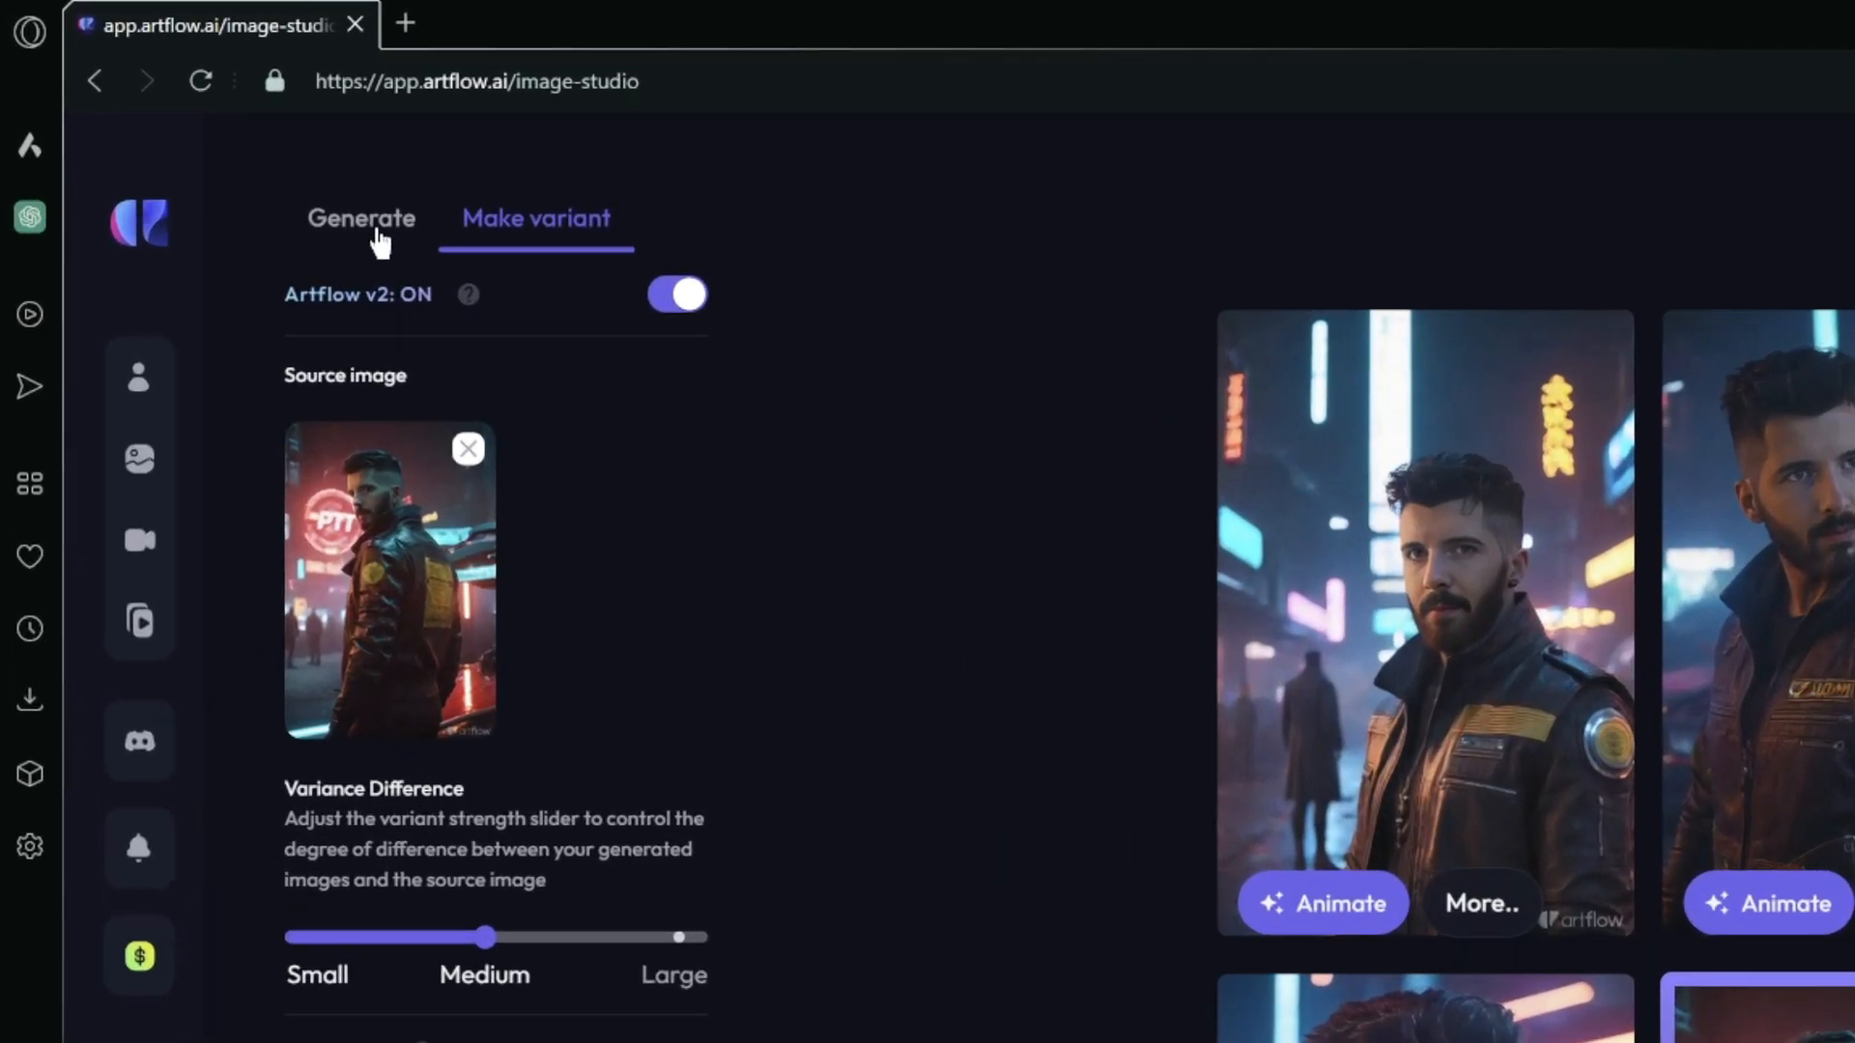
Switch from variants to generating a new image, with the General image type and a 3:2 aspect ratio
{"action": "left_click", "coordinate": [380, 243]}
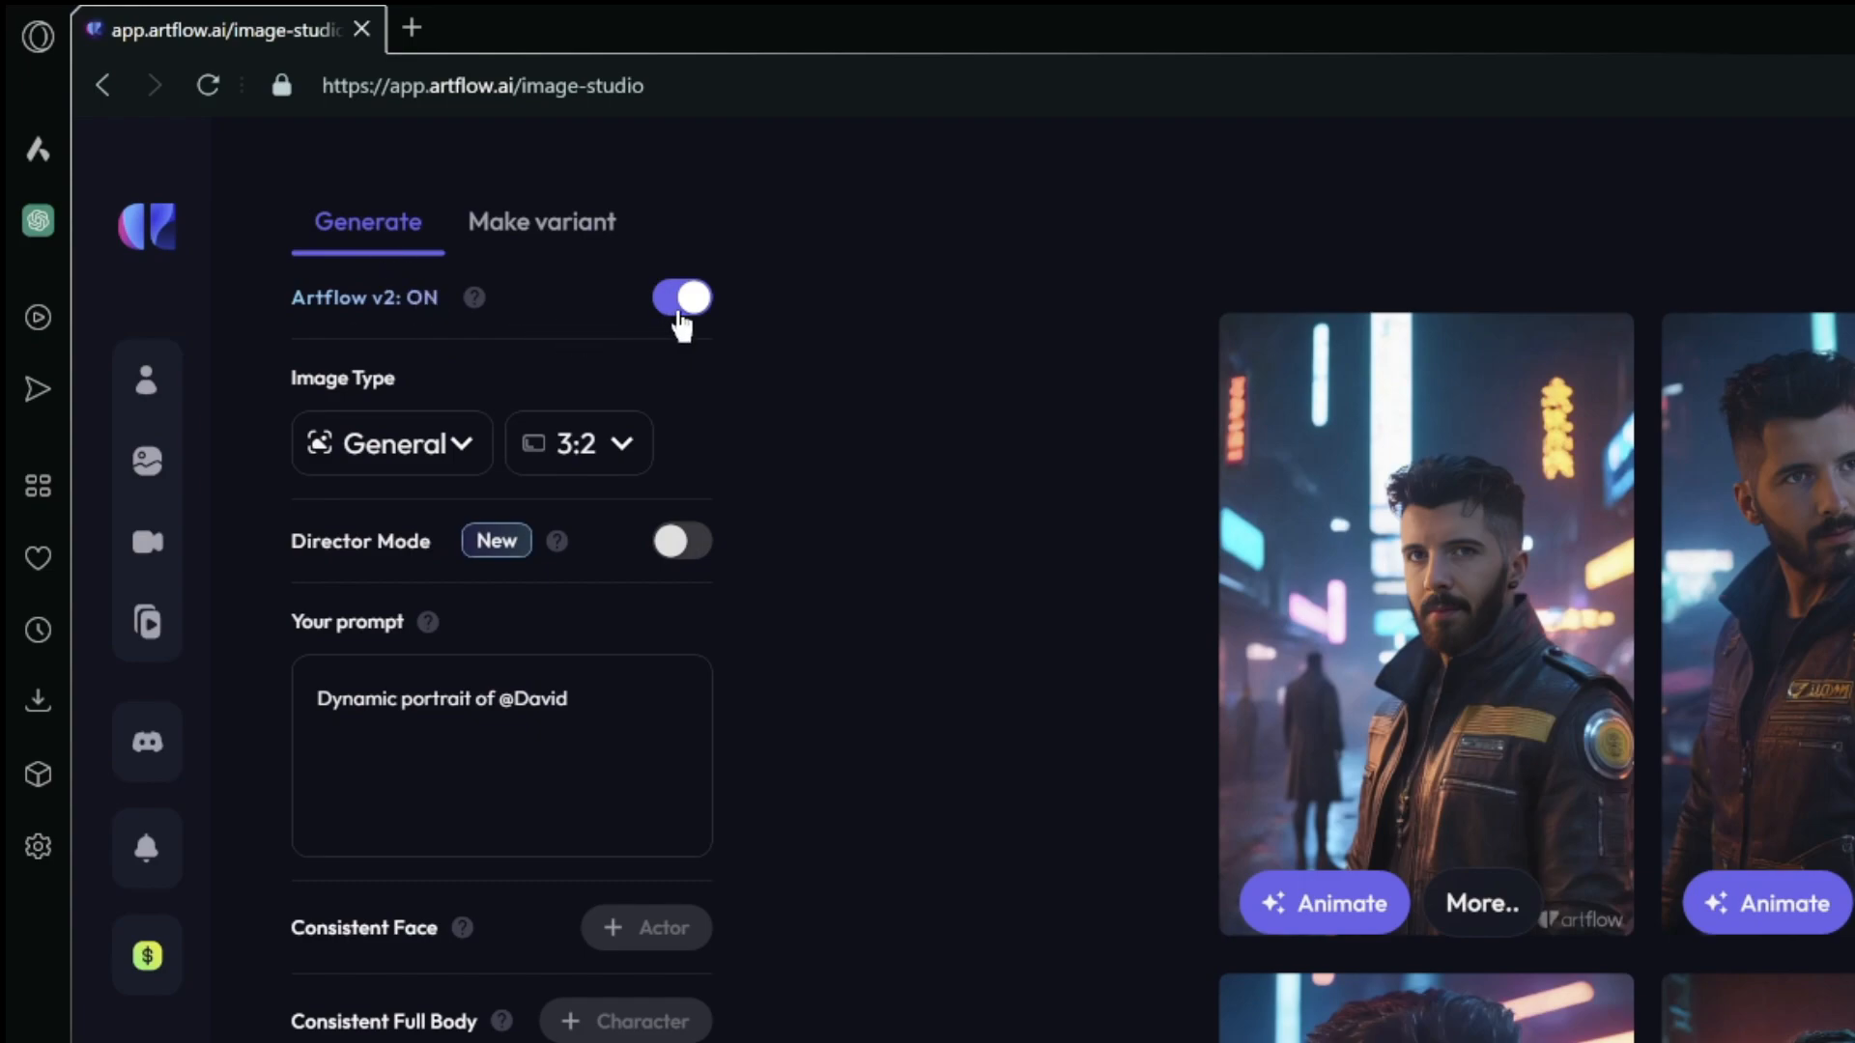
{"action": "left_click", "coordinate": [446, 450]}
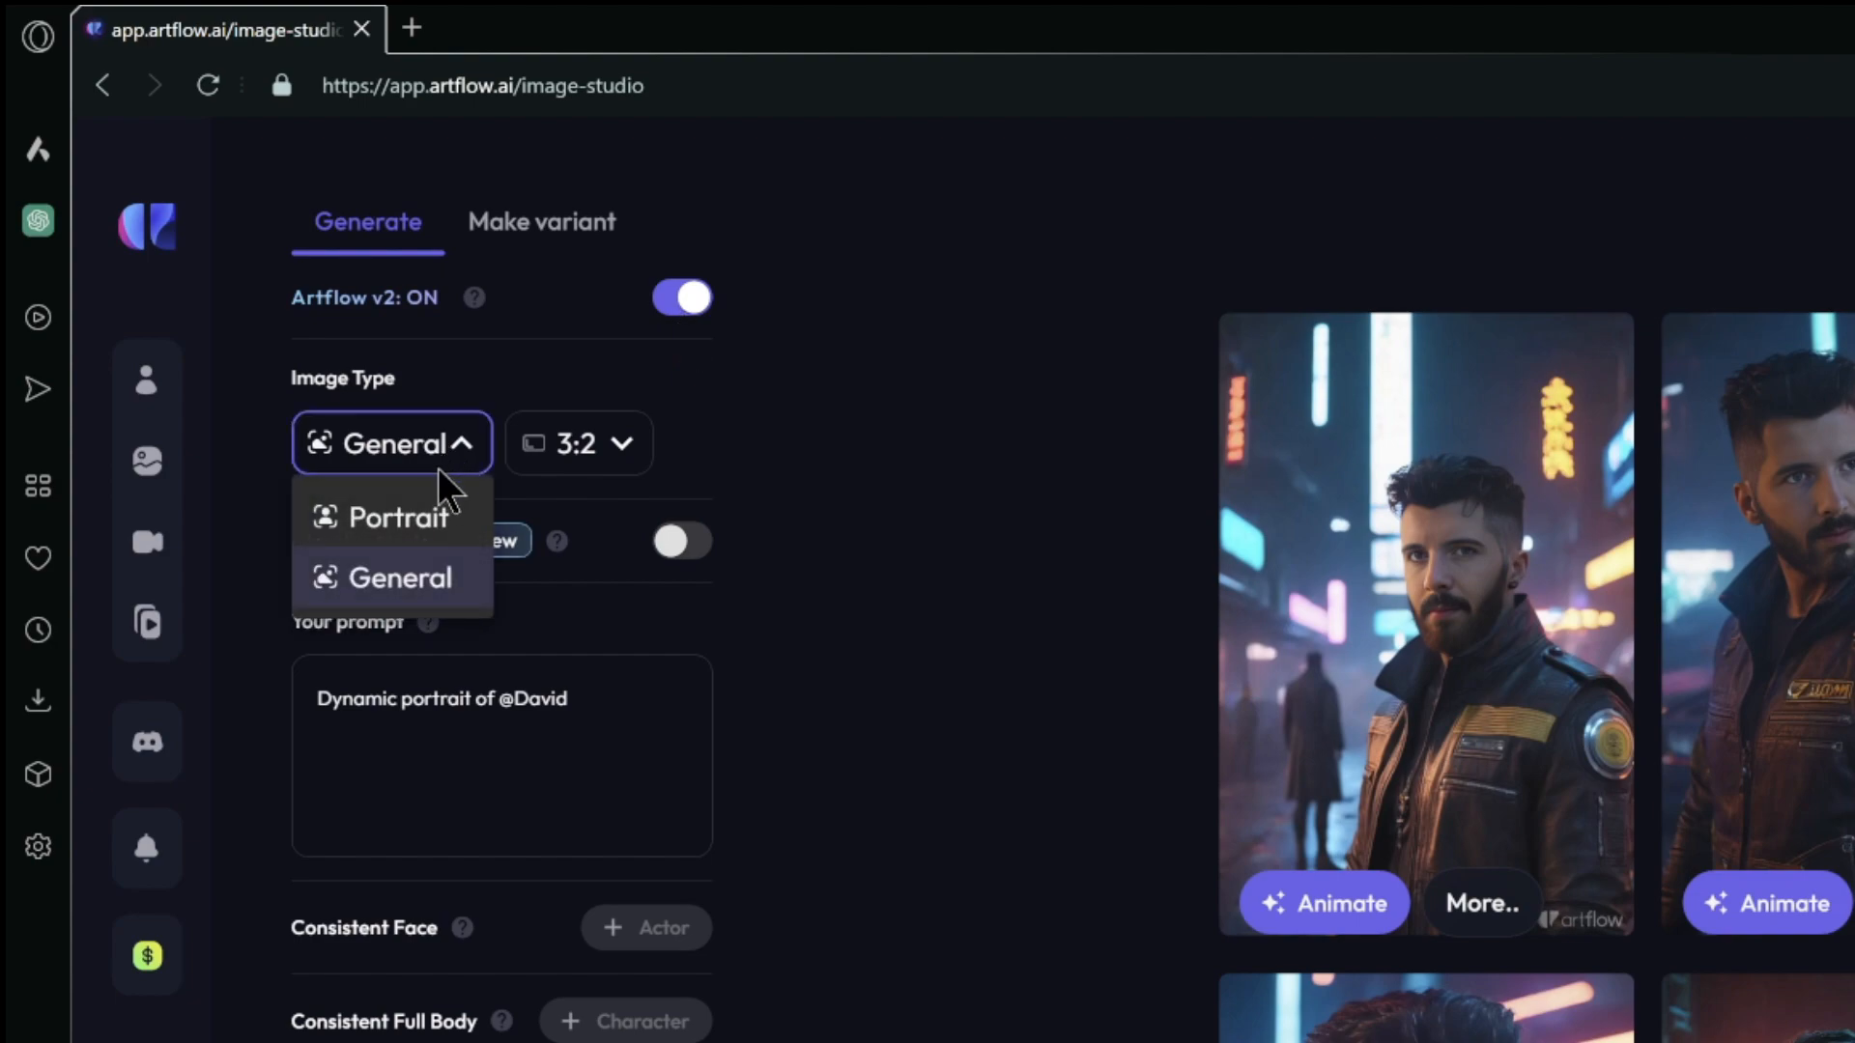
{"action": "mouse_move", "coordinate": [449, 527]}
{"action": "mouse_move", "coordinate": [420, 589]}
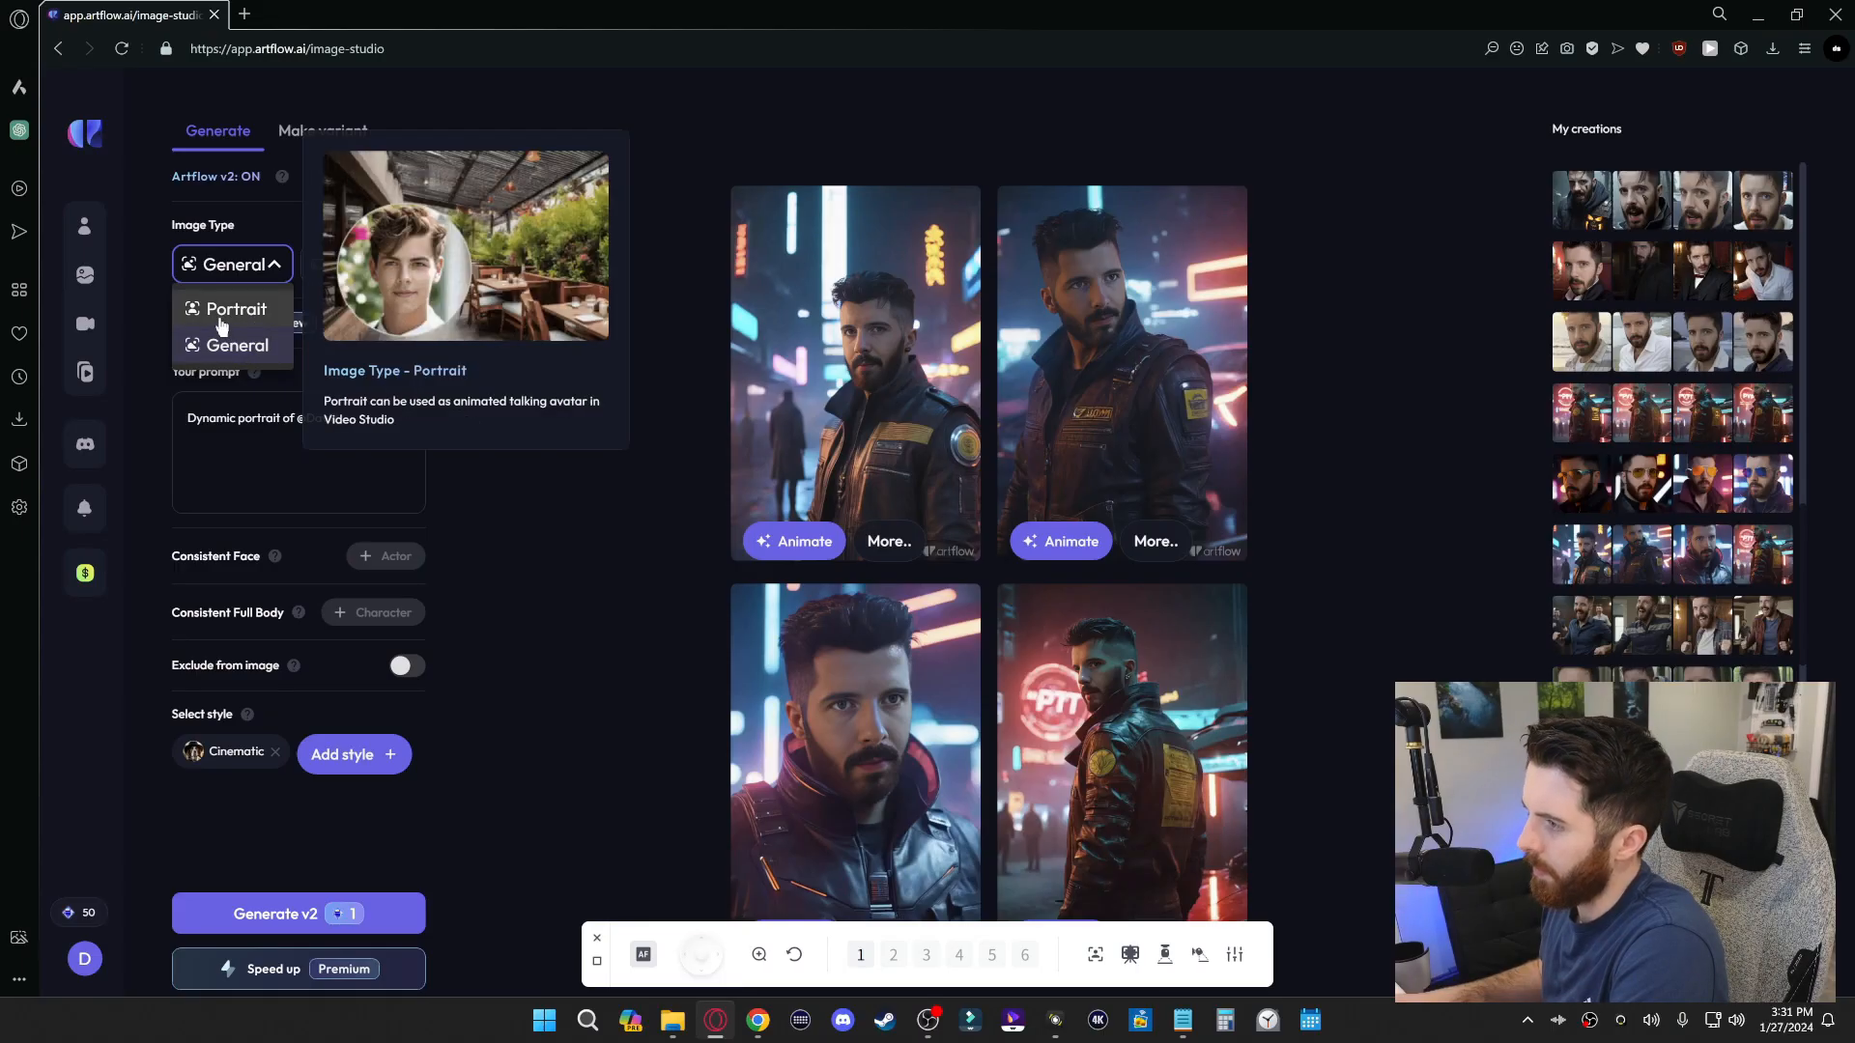
{"action": "left_click", "coordinate": [237, 346]}
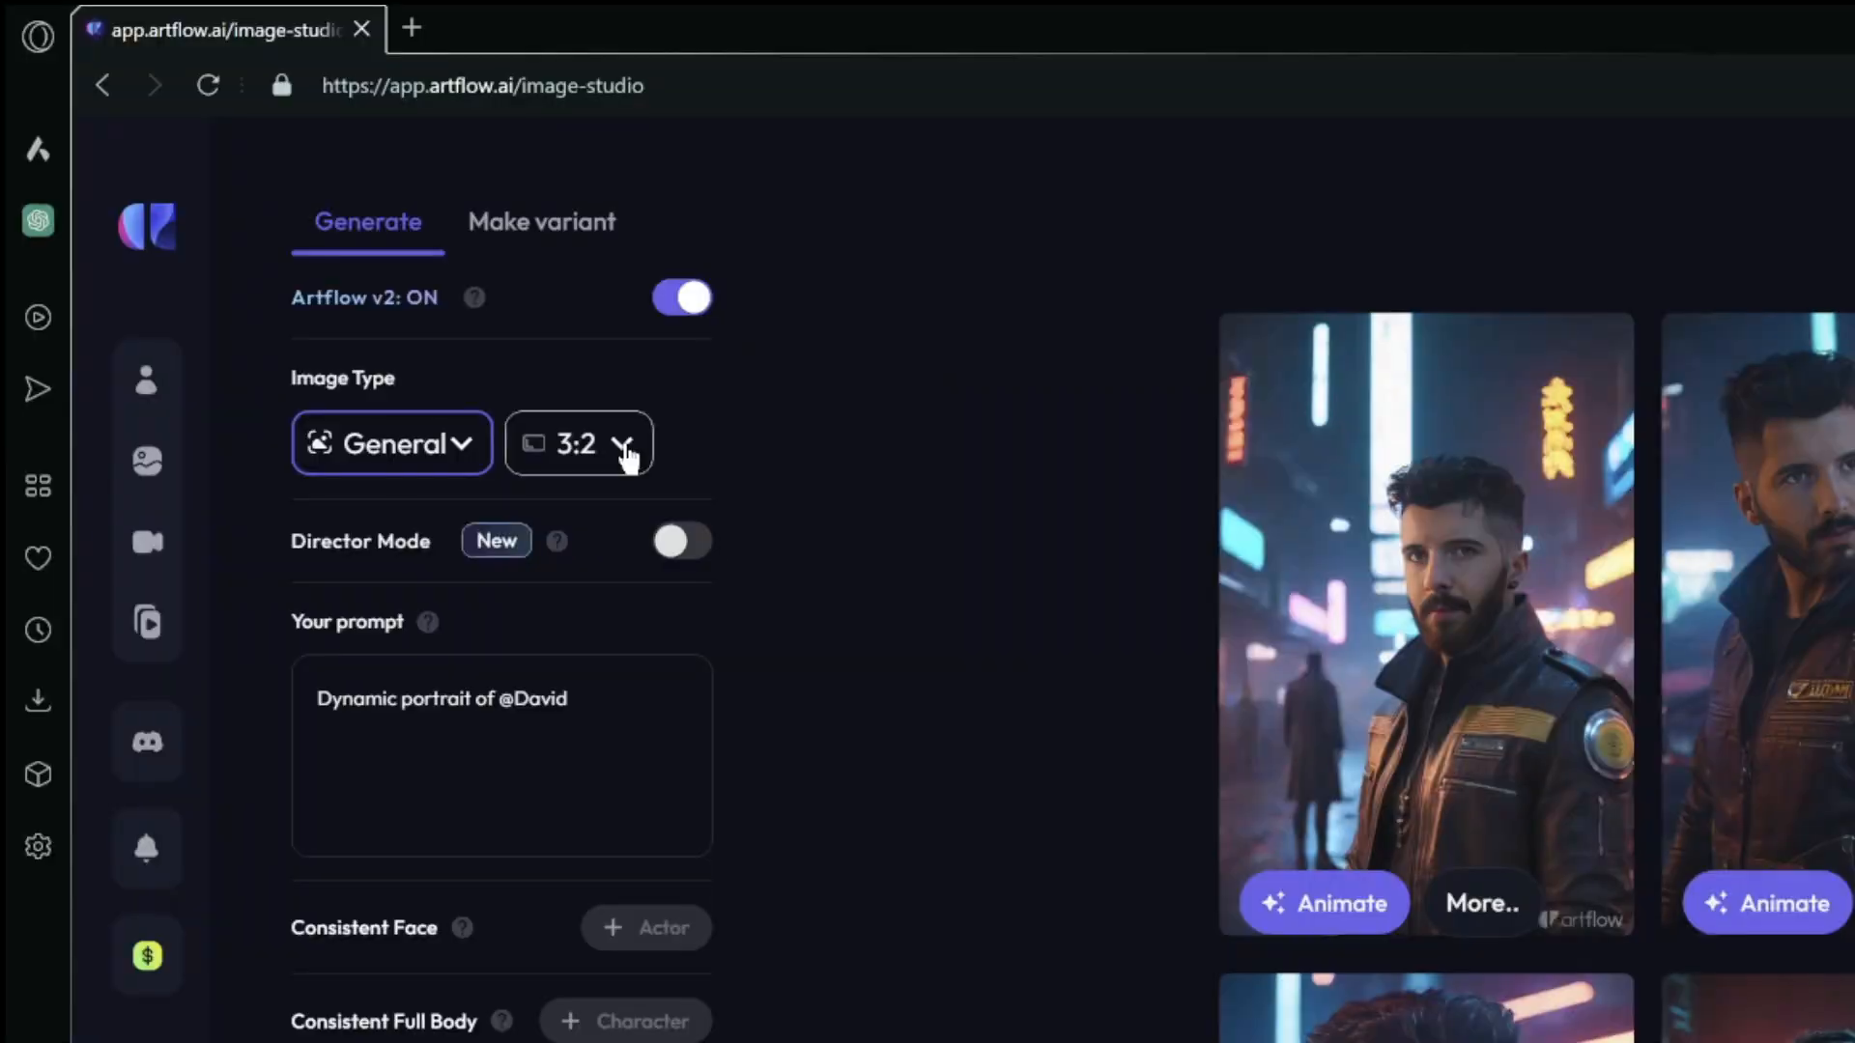
{"action": "left_click", "coordinate": [626, 450]}
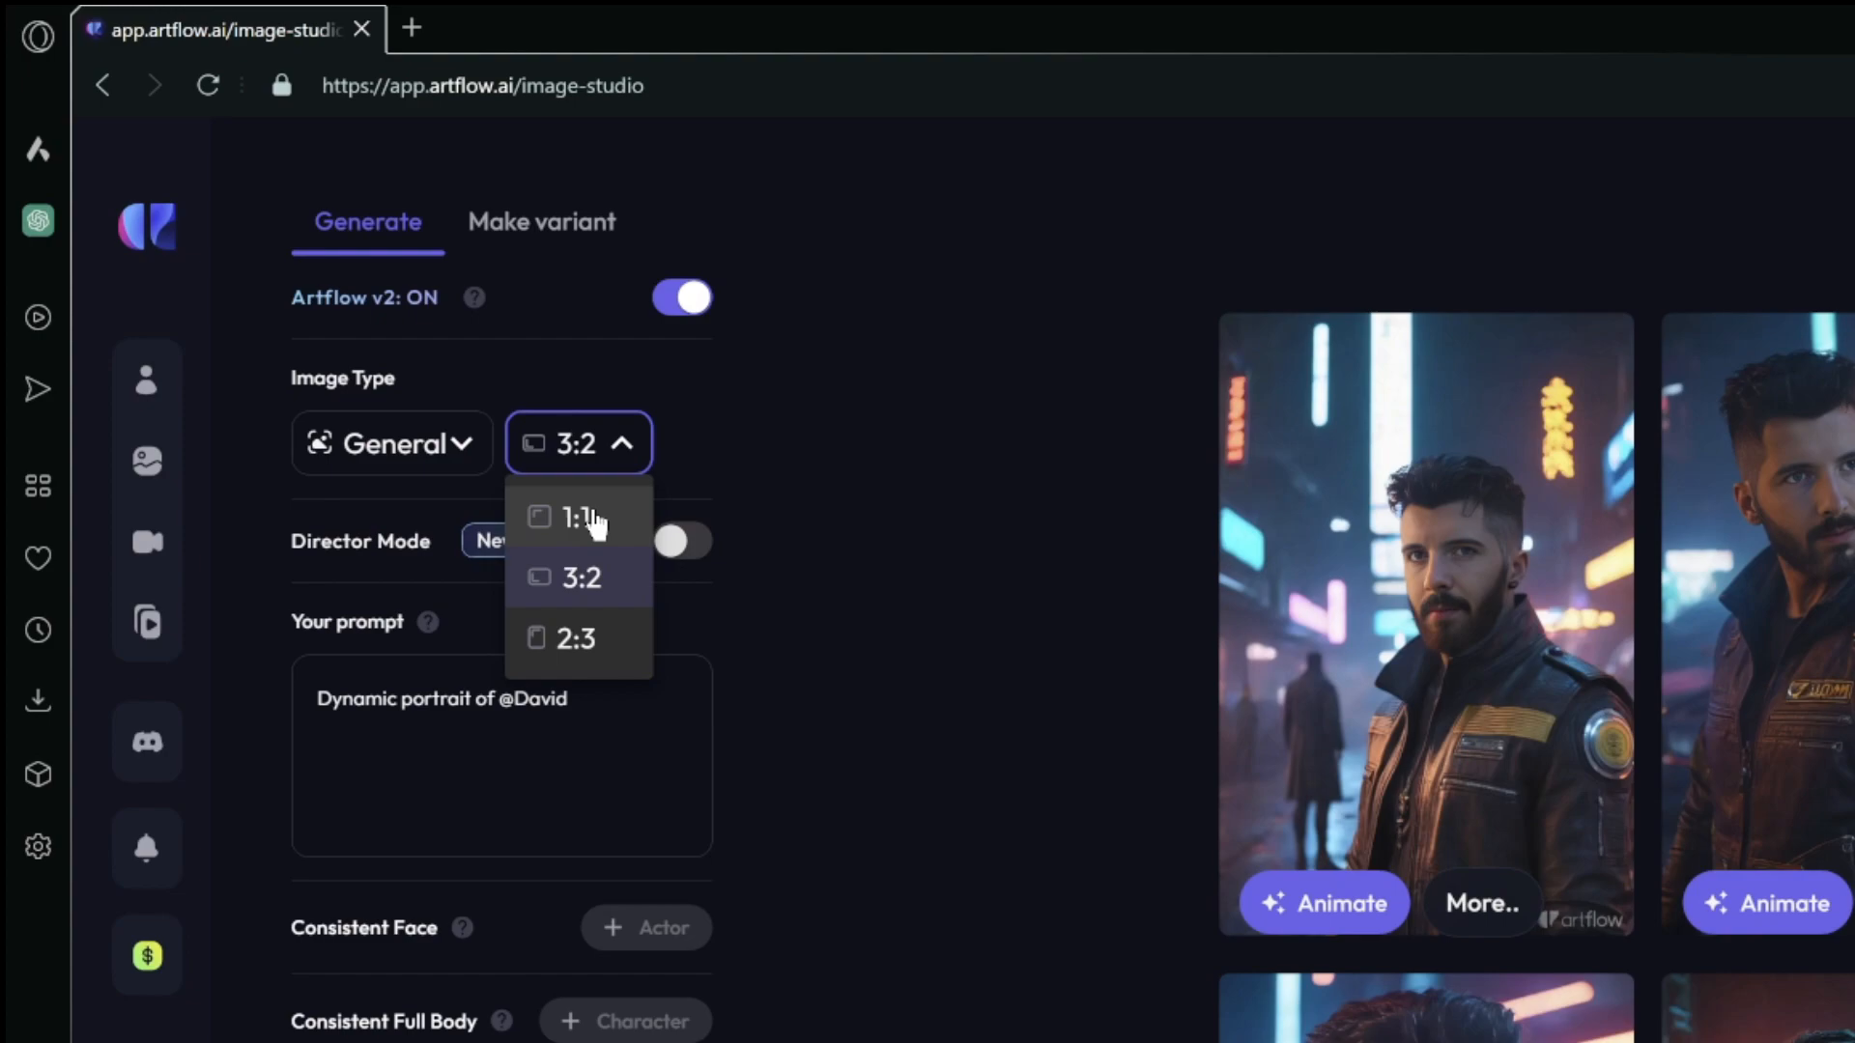
{"action": "left_click", "coordinate": [619, 657]}
{"action": "left_click", "coordinate": [621, 444]}
{"action": "left_click", "coordinate": [581, 577]}
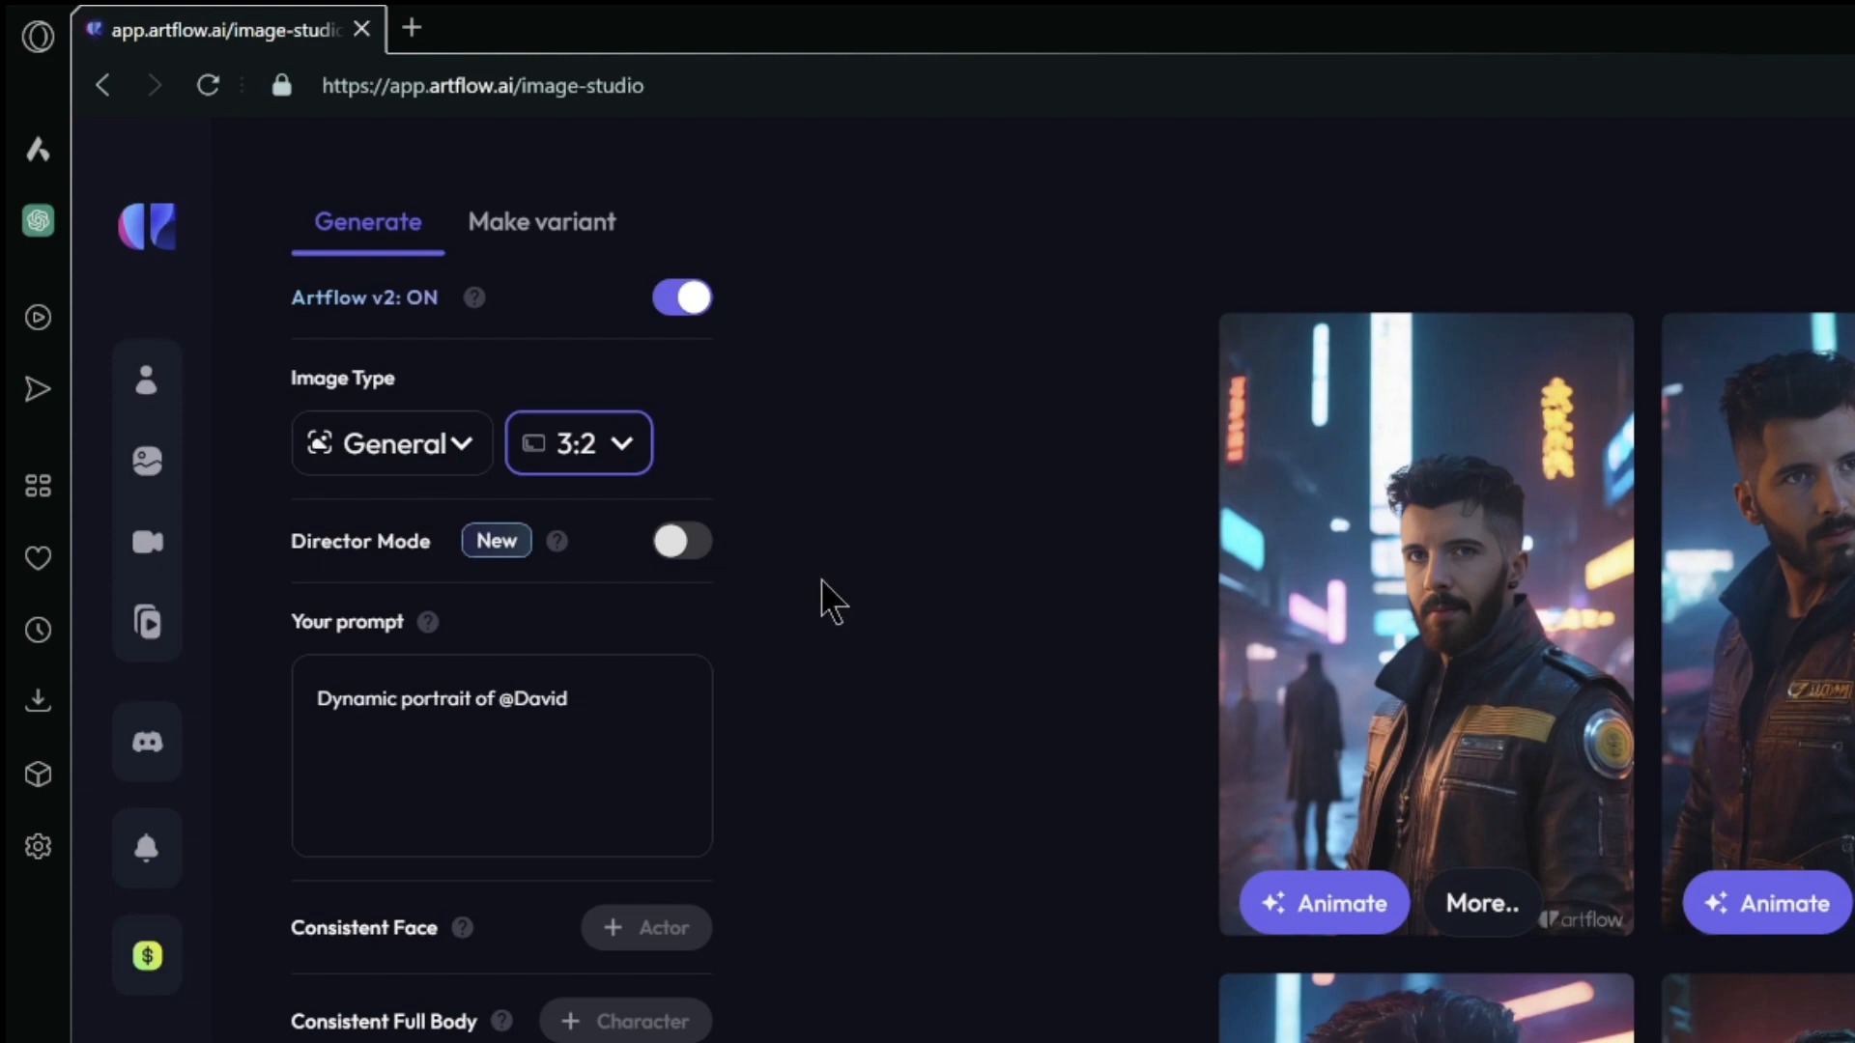
Turn on Director Mode and move the mannequin sideways within the image frame
{"action": "left_click", "coordinate": [683, 543]}
{"action": "left_click_drag", "start_coordinate": [1530, 570], "coordinate": [1732, 604]}
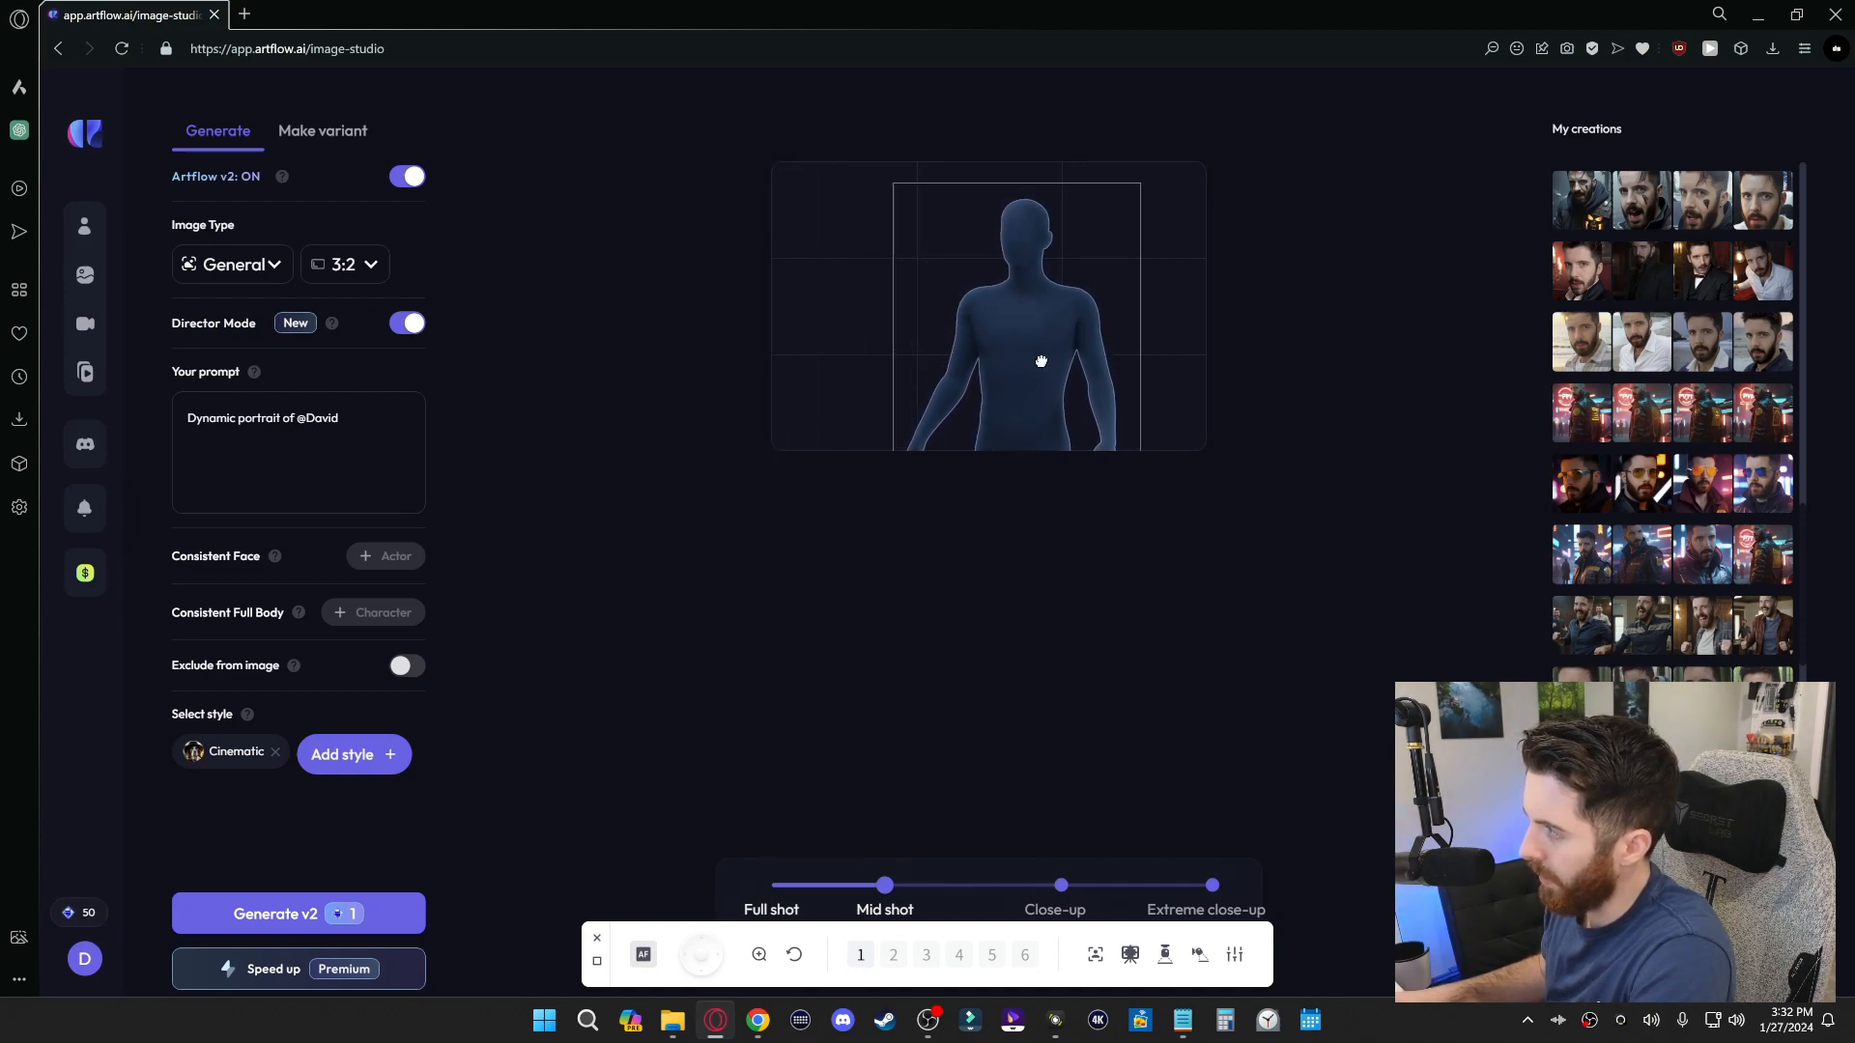
{"action": "mouse_move", "coordinate": [1042, 362]}
{"action": "left_mouse_down"}
{"action": "mouse_move", "coordinate": [1139, 373]}
{"action": "mouse_move", "coordinate": [985, 390]}
{"action": "mouse_move", "coordinate": [944, 368]}
{"action": "mouse_move", "coordinate": [1061, 361]}
{"action": "left_mouse_up"}
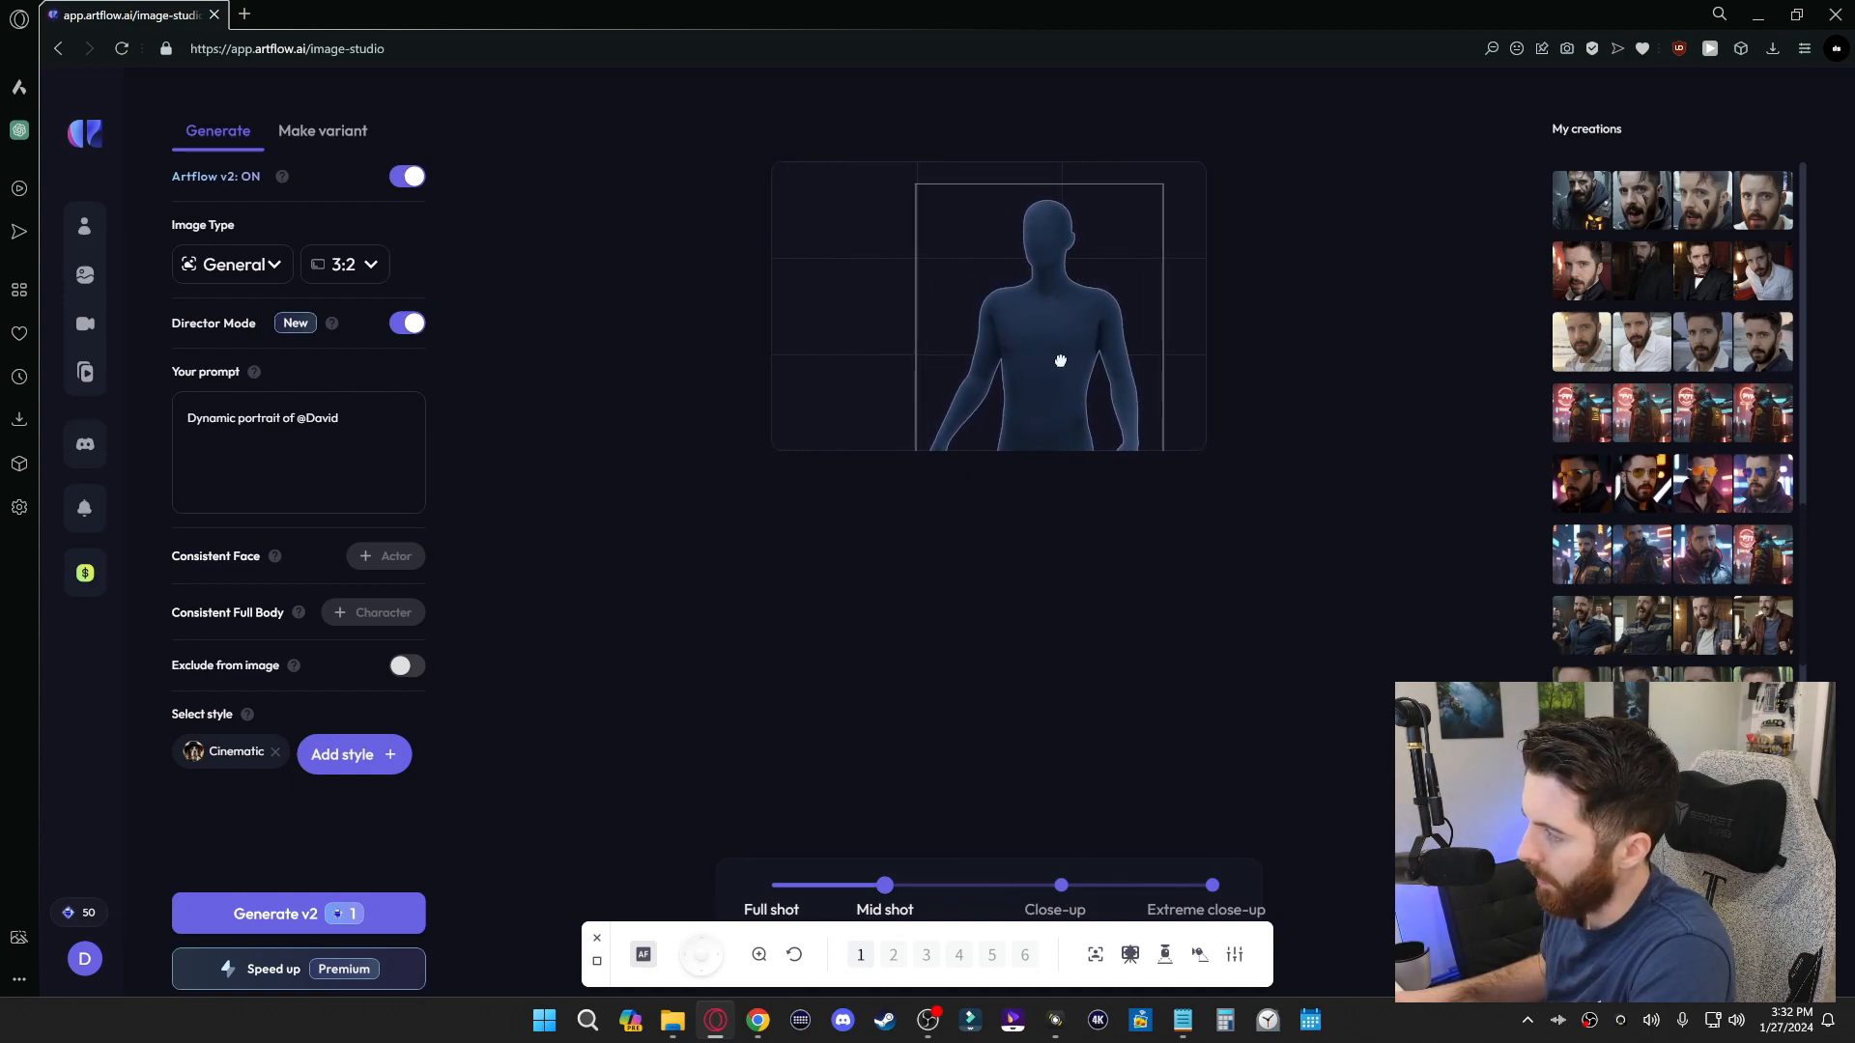
Try the Close-up, Extreme close-up and Full shot framings on the Director Mode mannequin
{"action": "left_click", "coordinate": [1063, 889]}
{"action": "left_click", "coordinate": [1194, 886]}
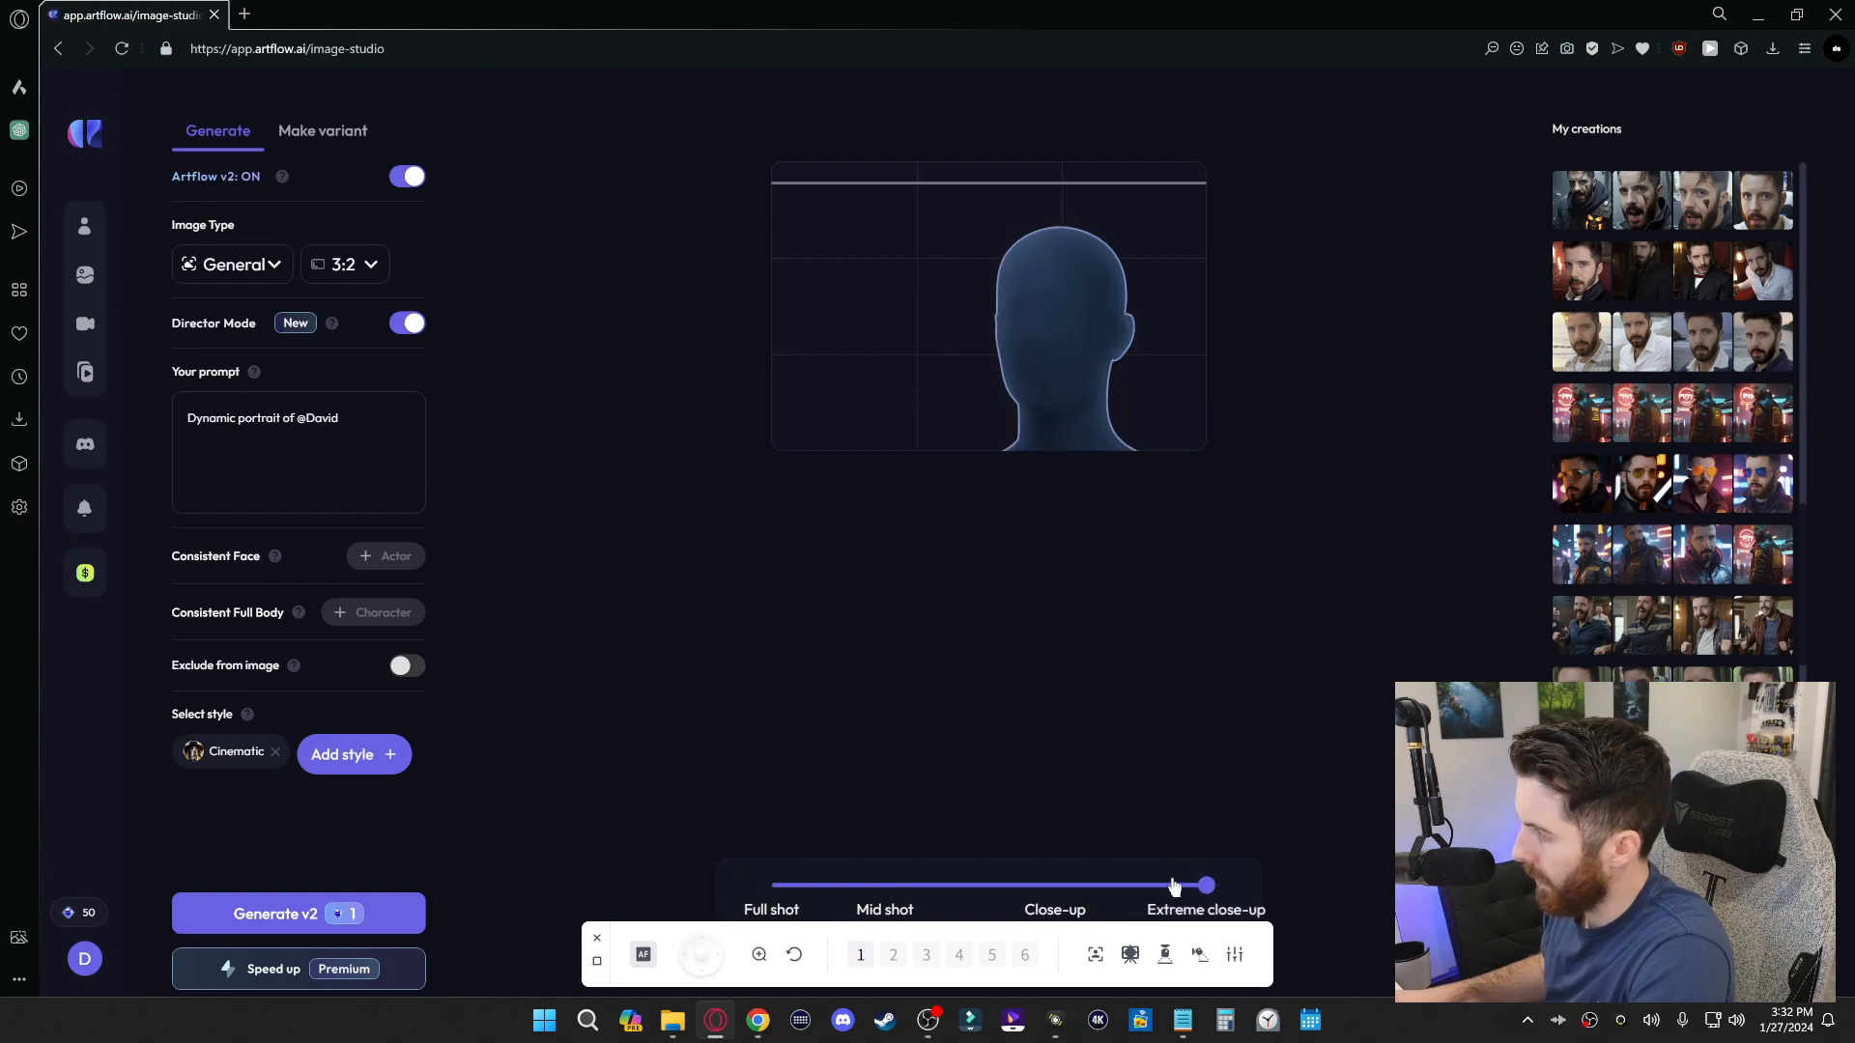
{"action": "left_click", "coordinate": [773, 886]}
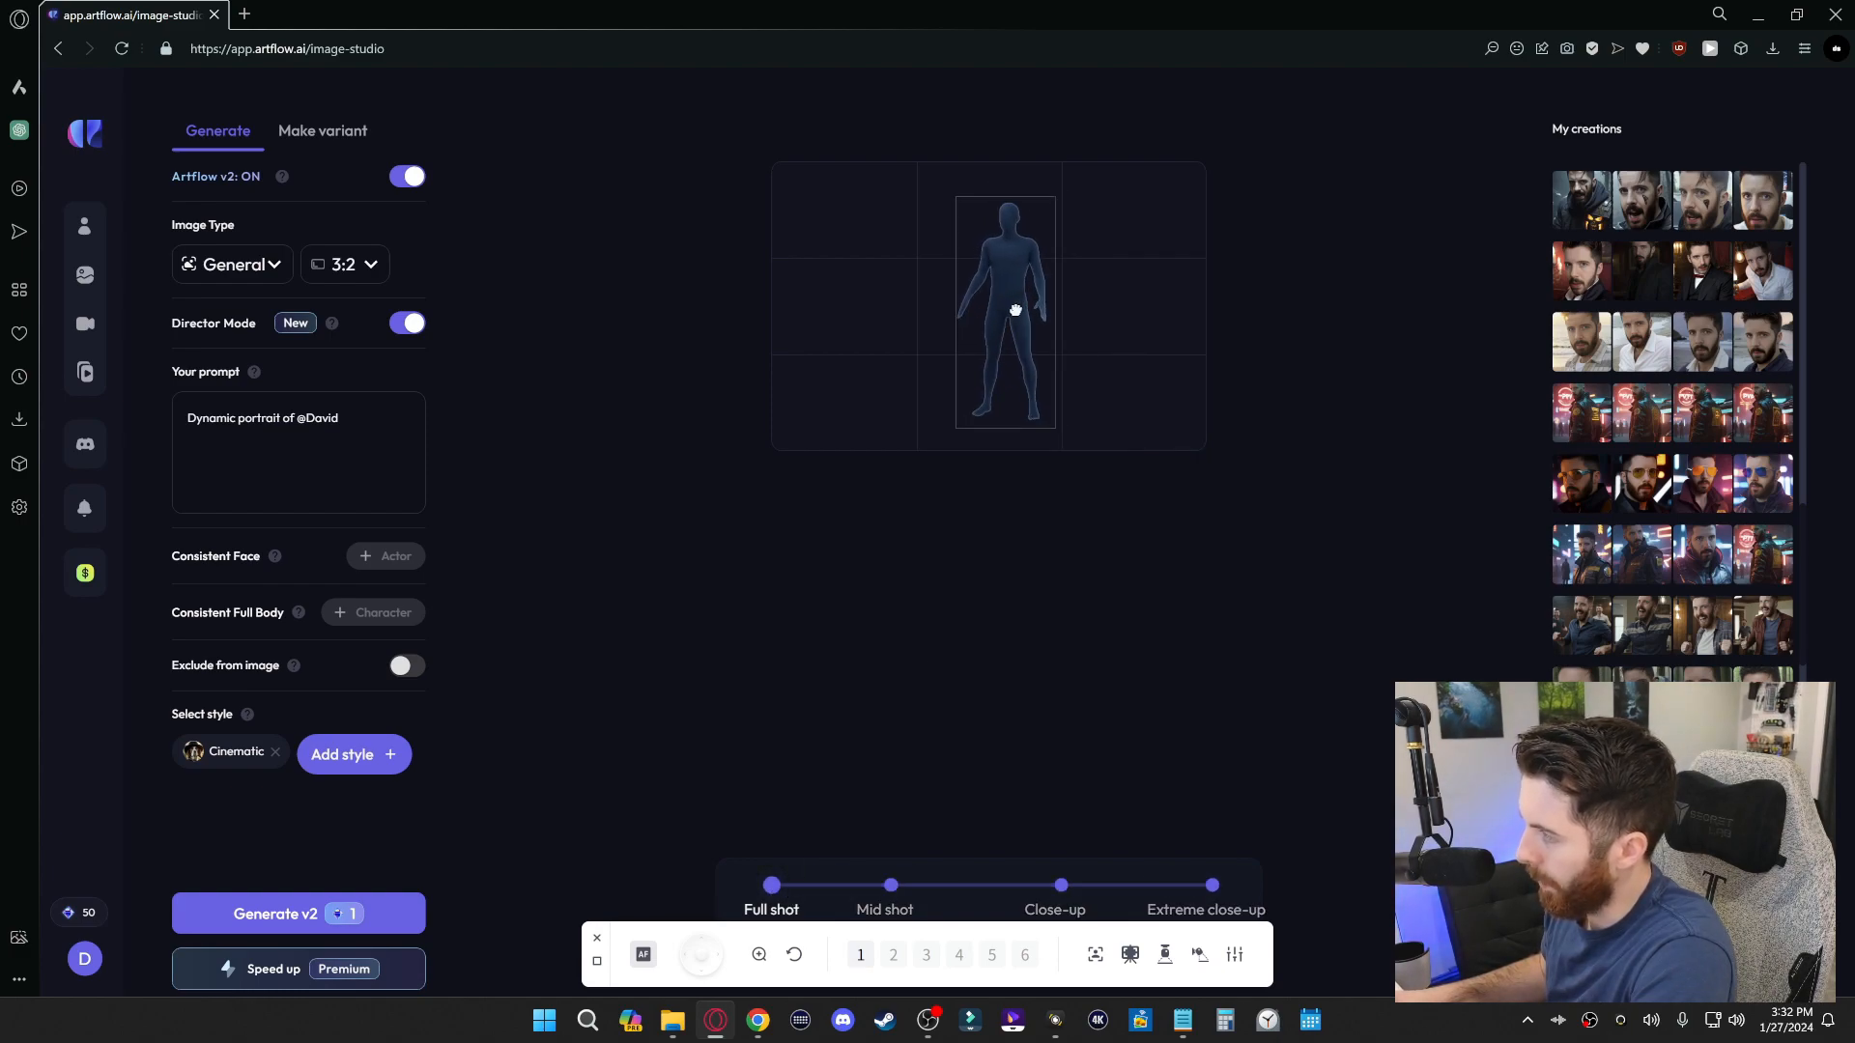
{"action": "left_click", "coordinate": [925, 899]}
{"action": "left_click", "coordinate": [983, 908]}
{"action": "left_click", "coordinate": [1048, 894]}
{"action": "left_click", "coordinate": [1121, 906]}
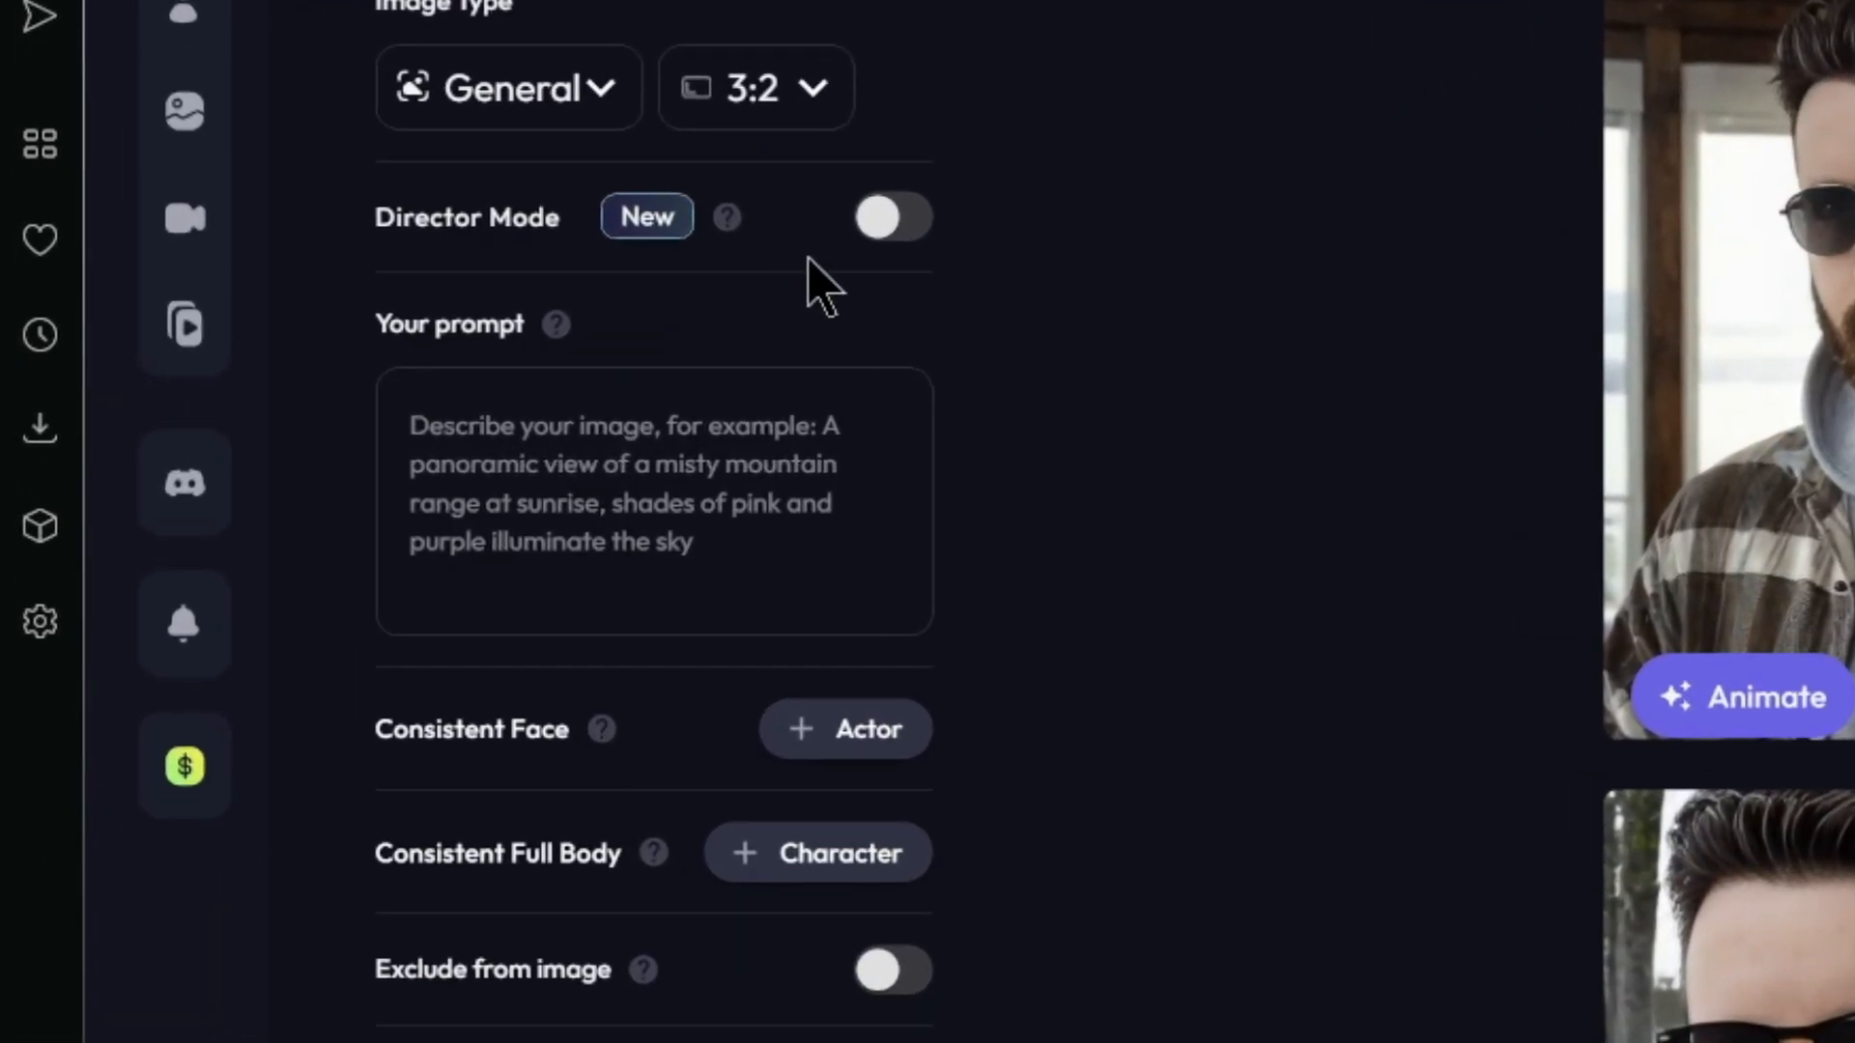
Write a prompt that mentions the trained actor with @ and continues "wearing a suit of armor"
{"action": "left_click", "coordinate": [747, 490]}
{"action": "left_click", "coordinate": [748, 489]}
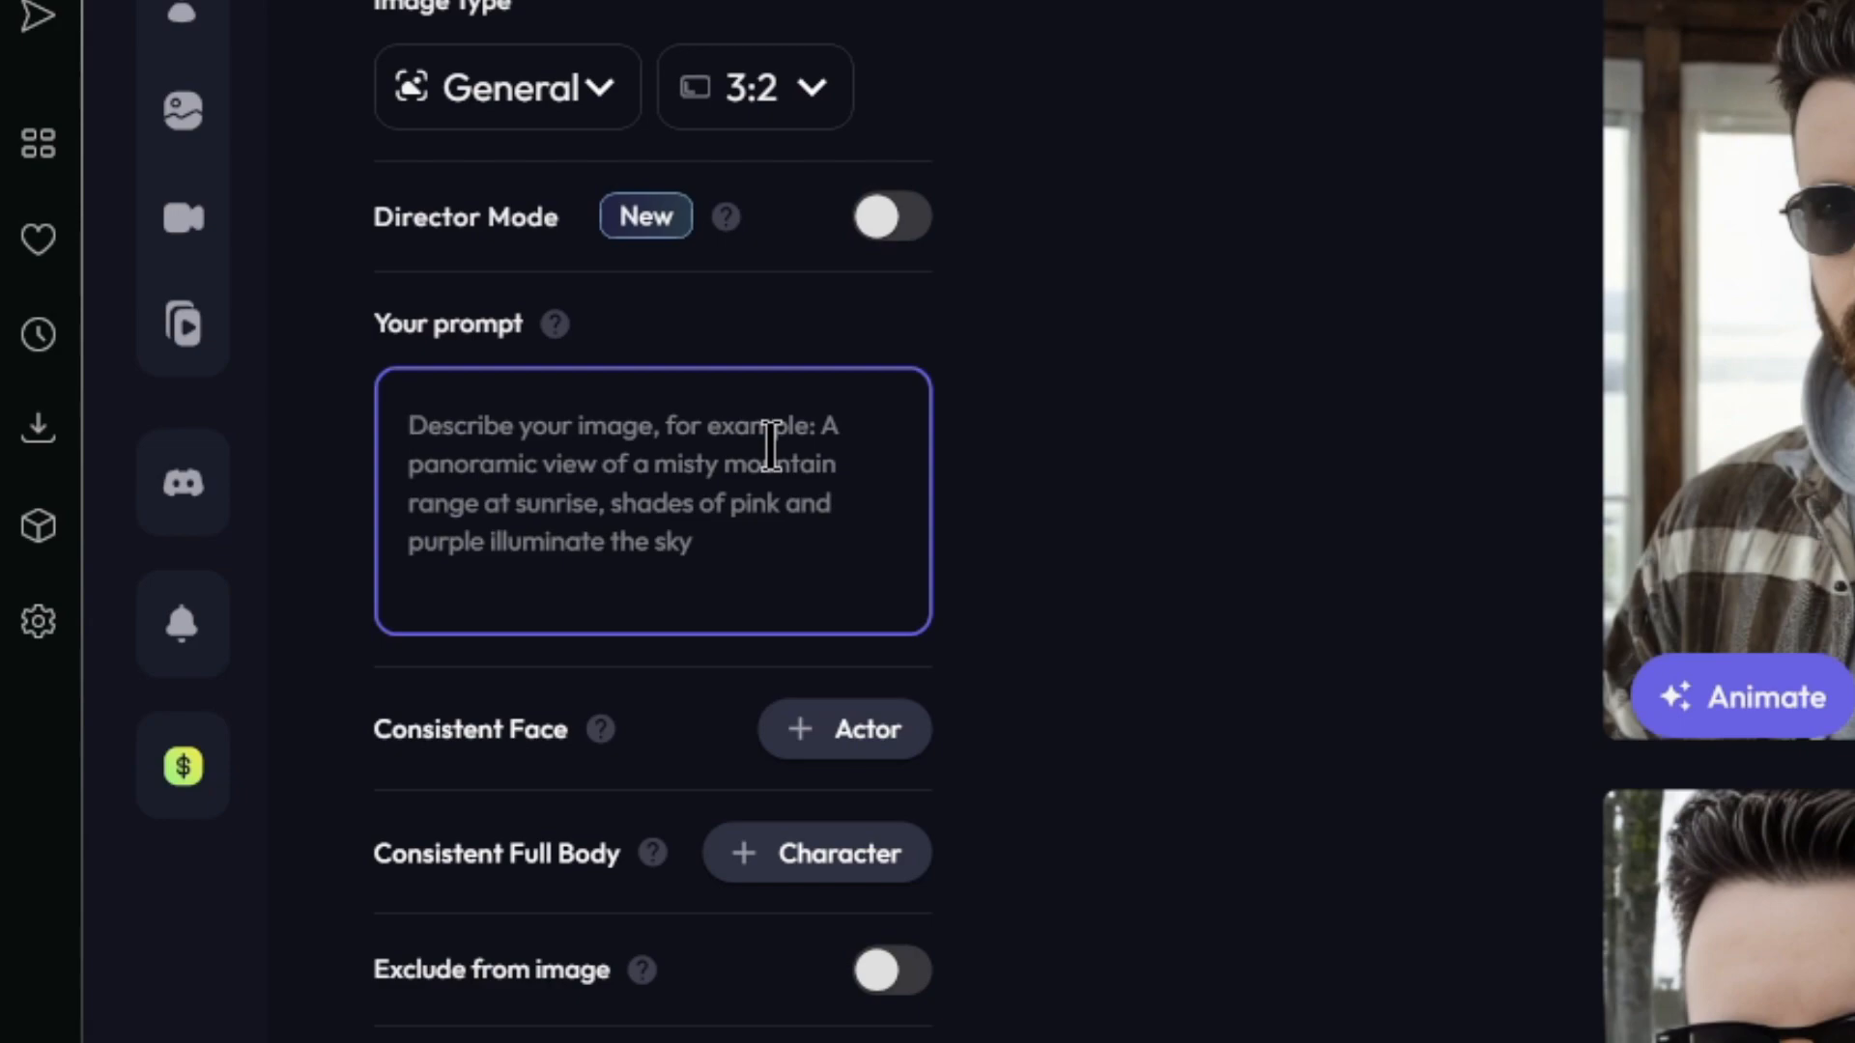
{"action": "type", "text": "@"}
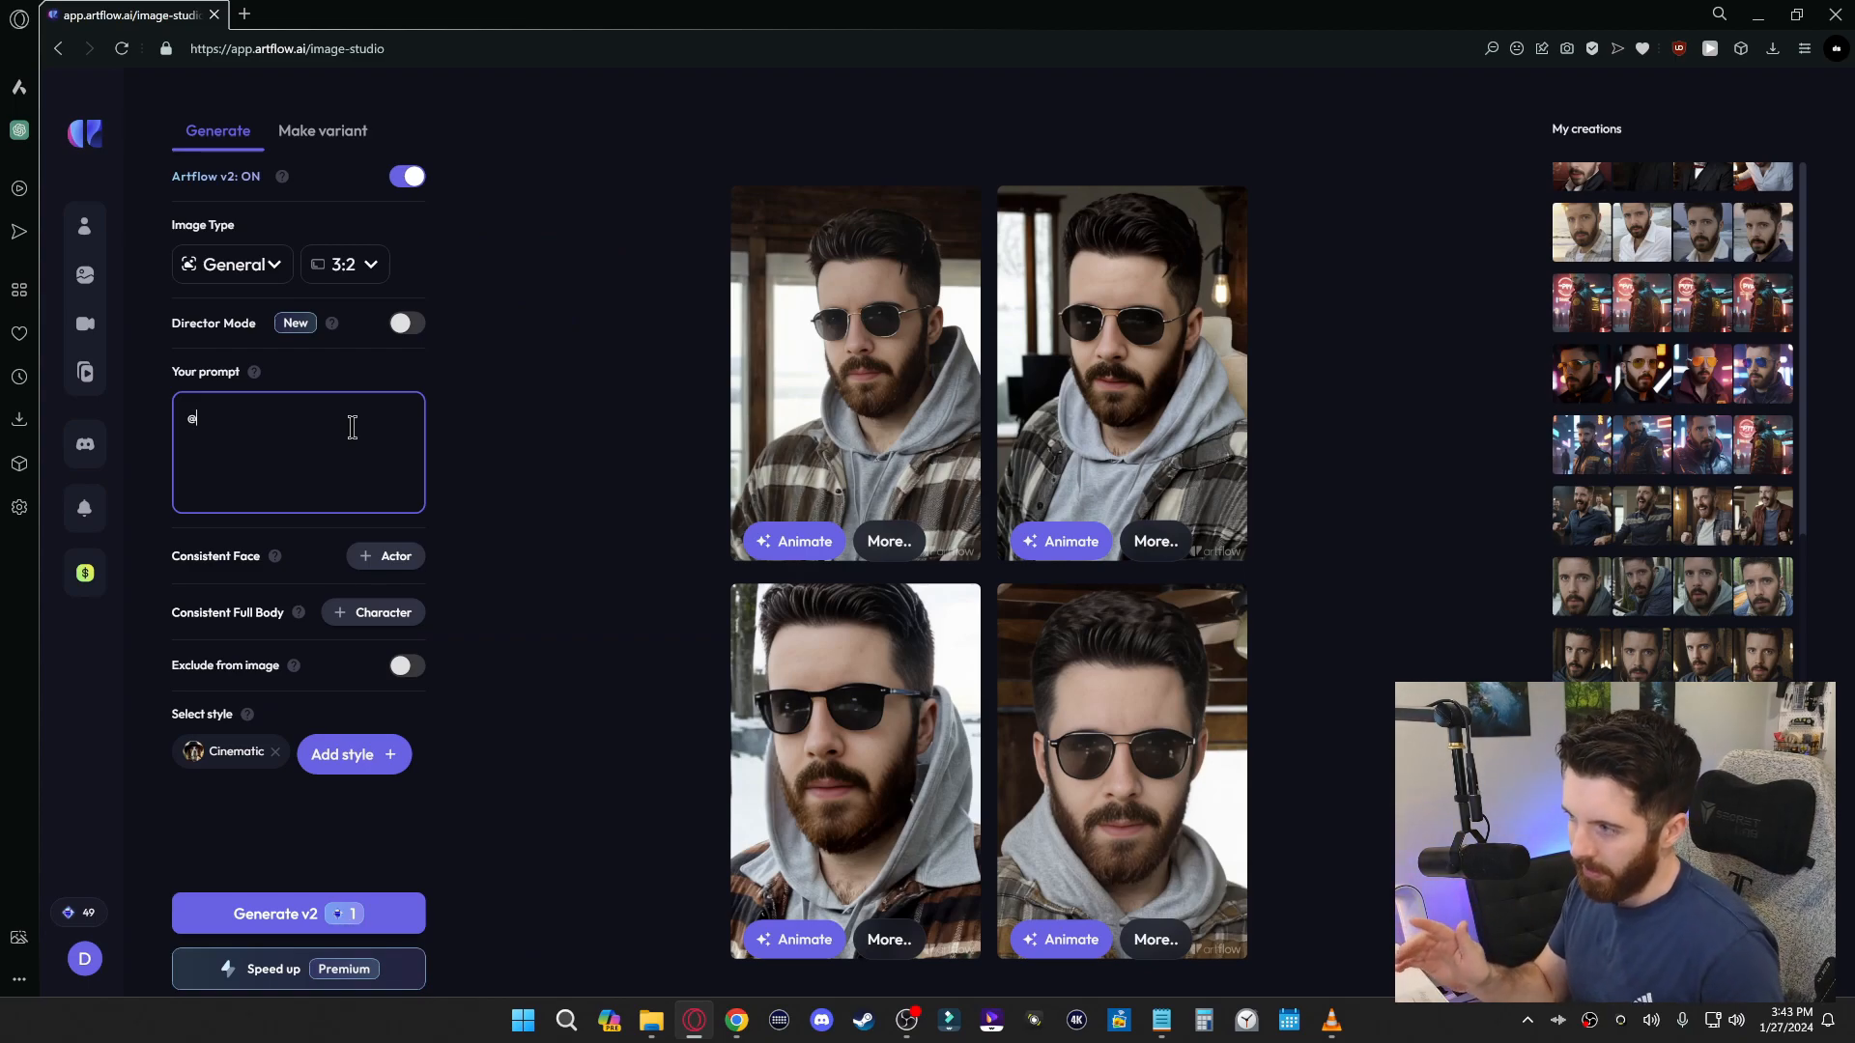
{"action": "type", "text": "Dav"}
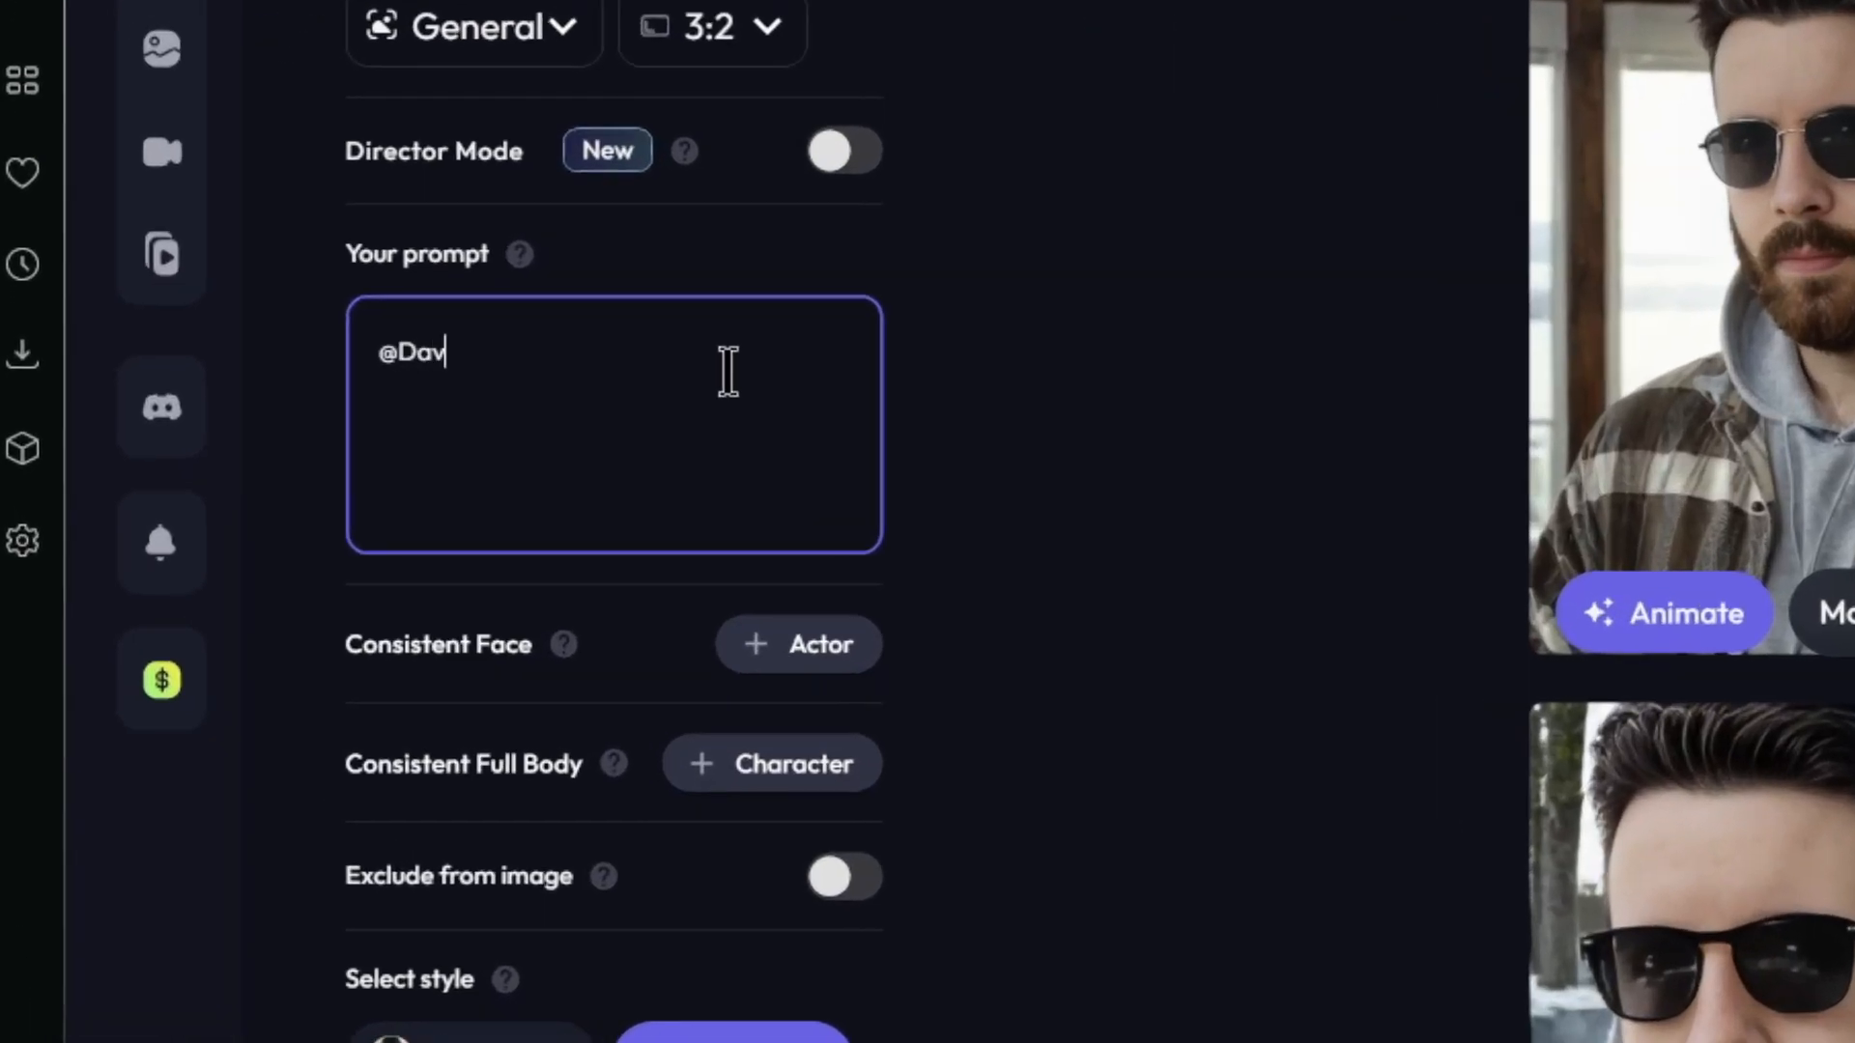
{"action": "type", "text": "id "}
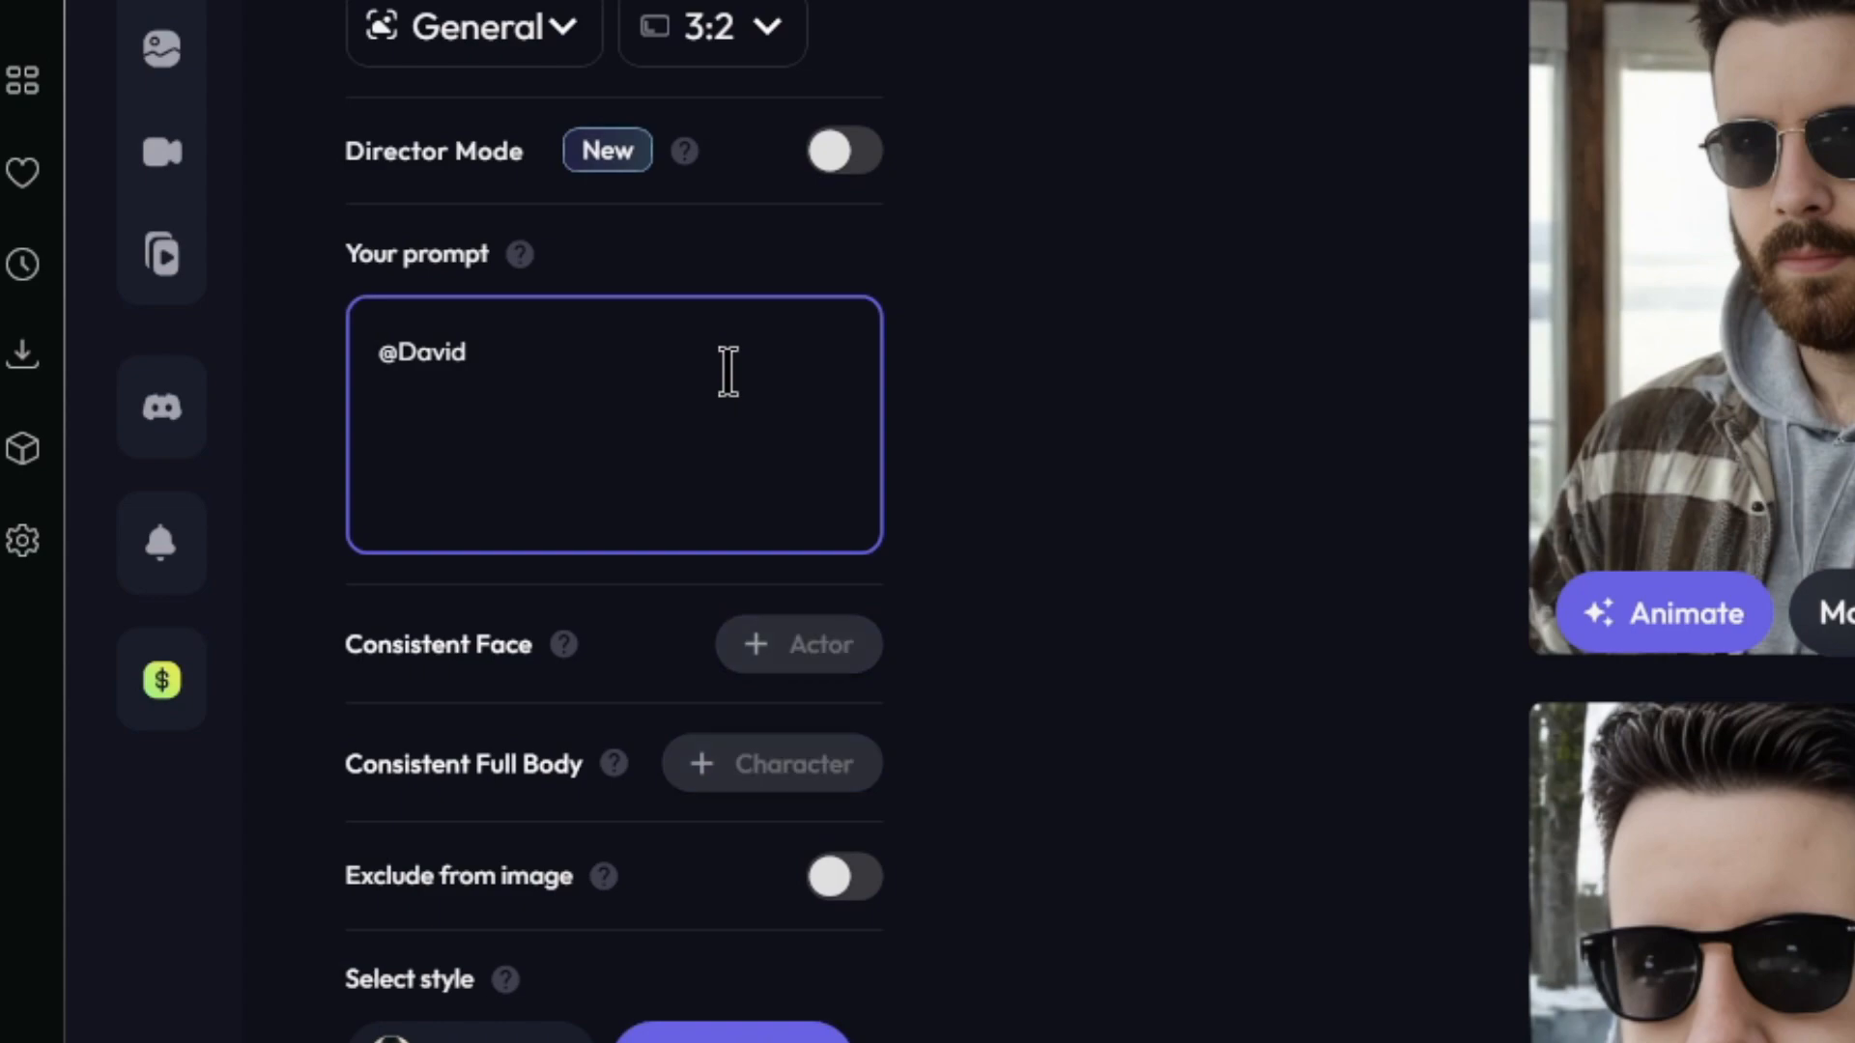
{"action": "type", "text": "wearing a suit of armor"}
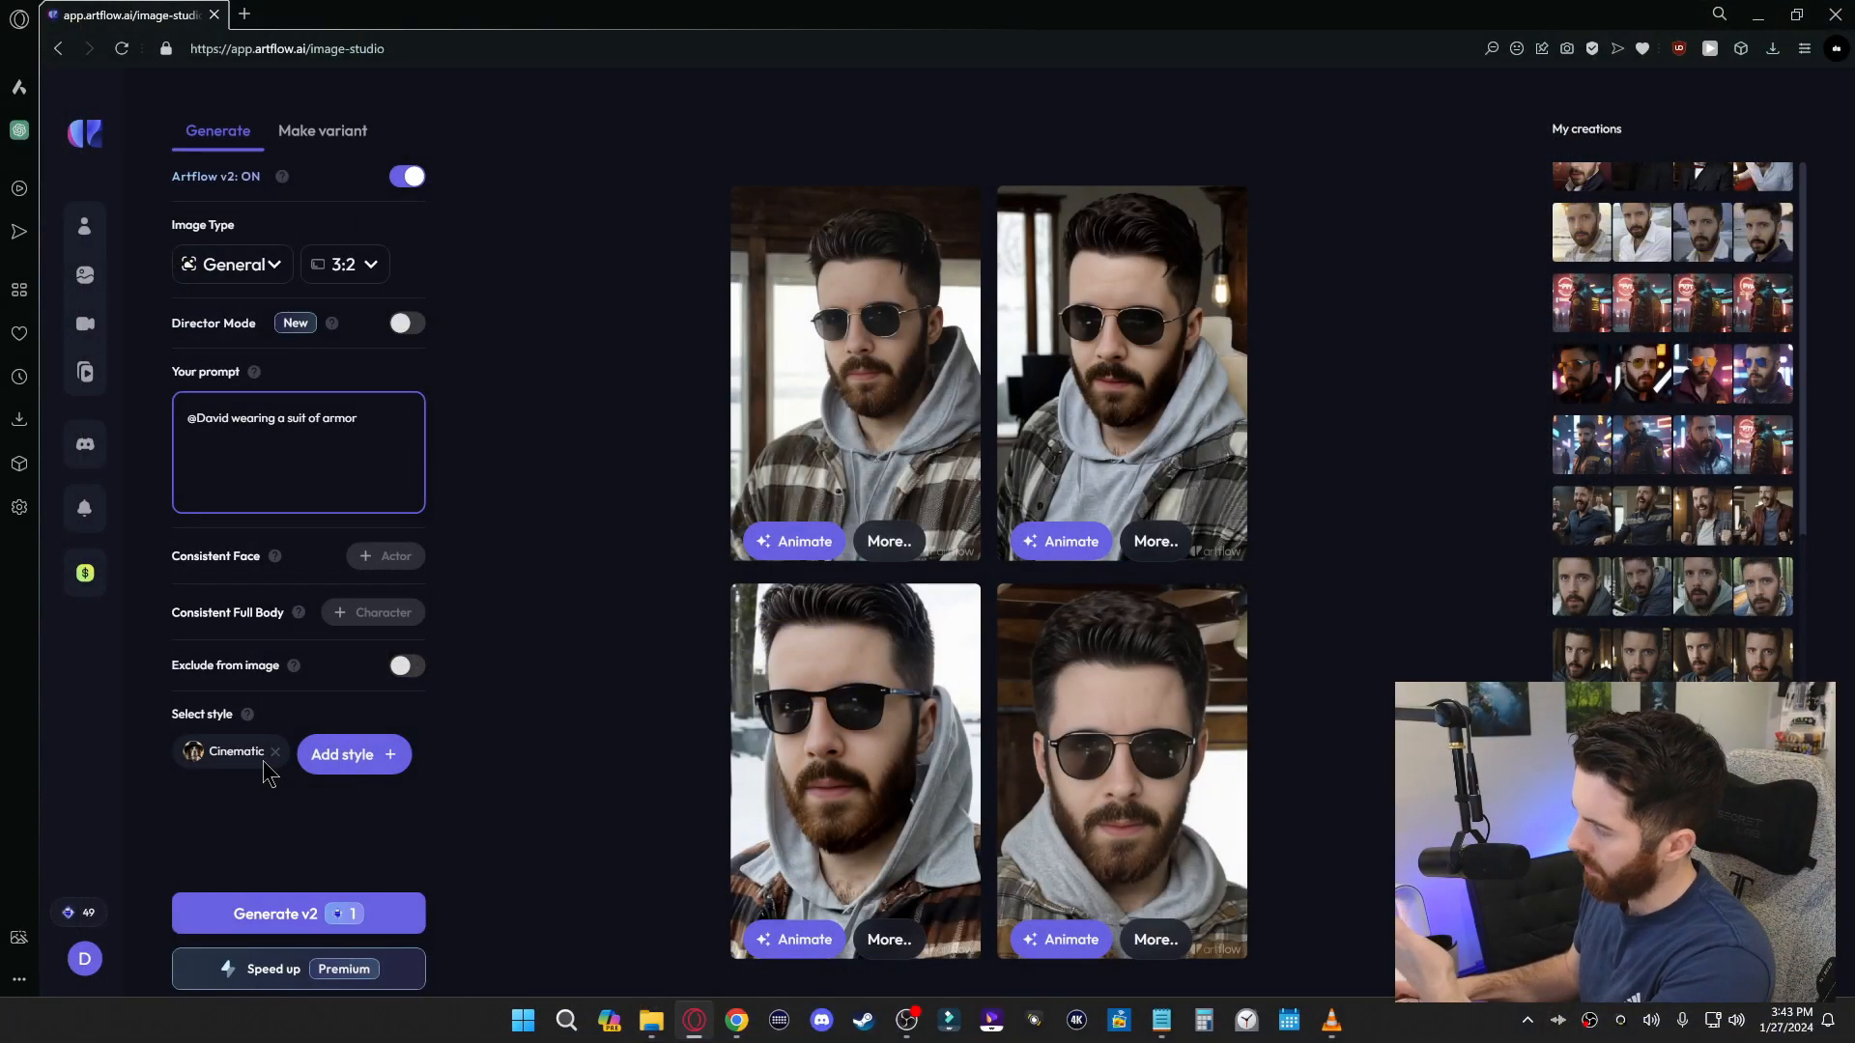
Look through the available style presets and close the list with only Cinematic selected
{"action": "left_click", "coordinate": [358, 755]}
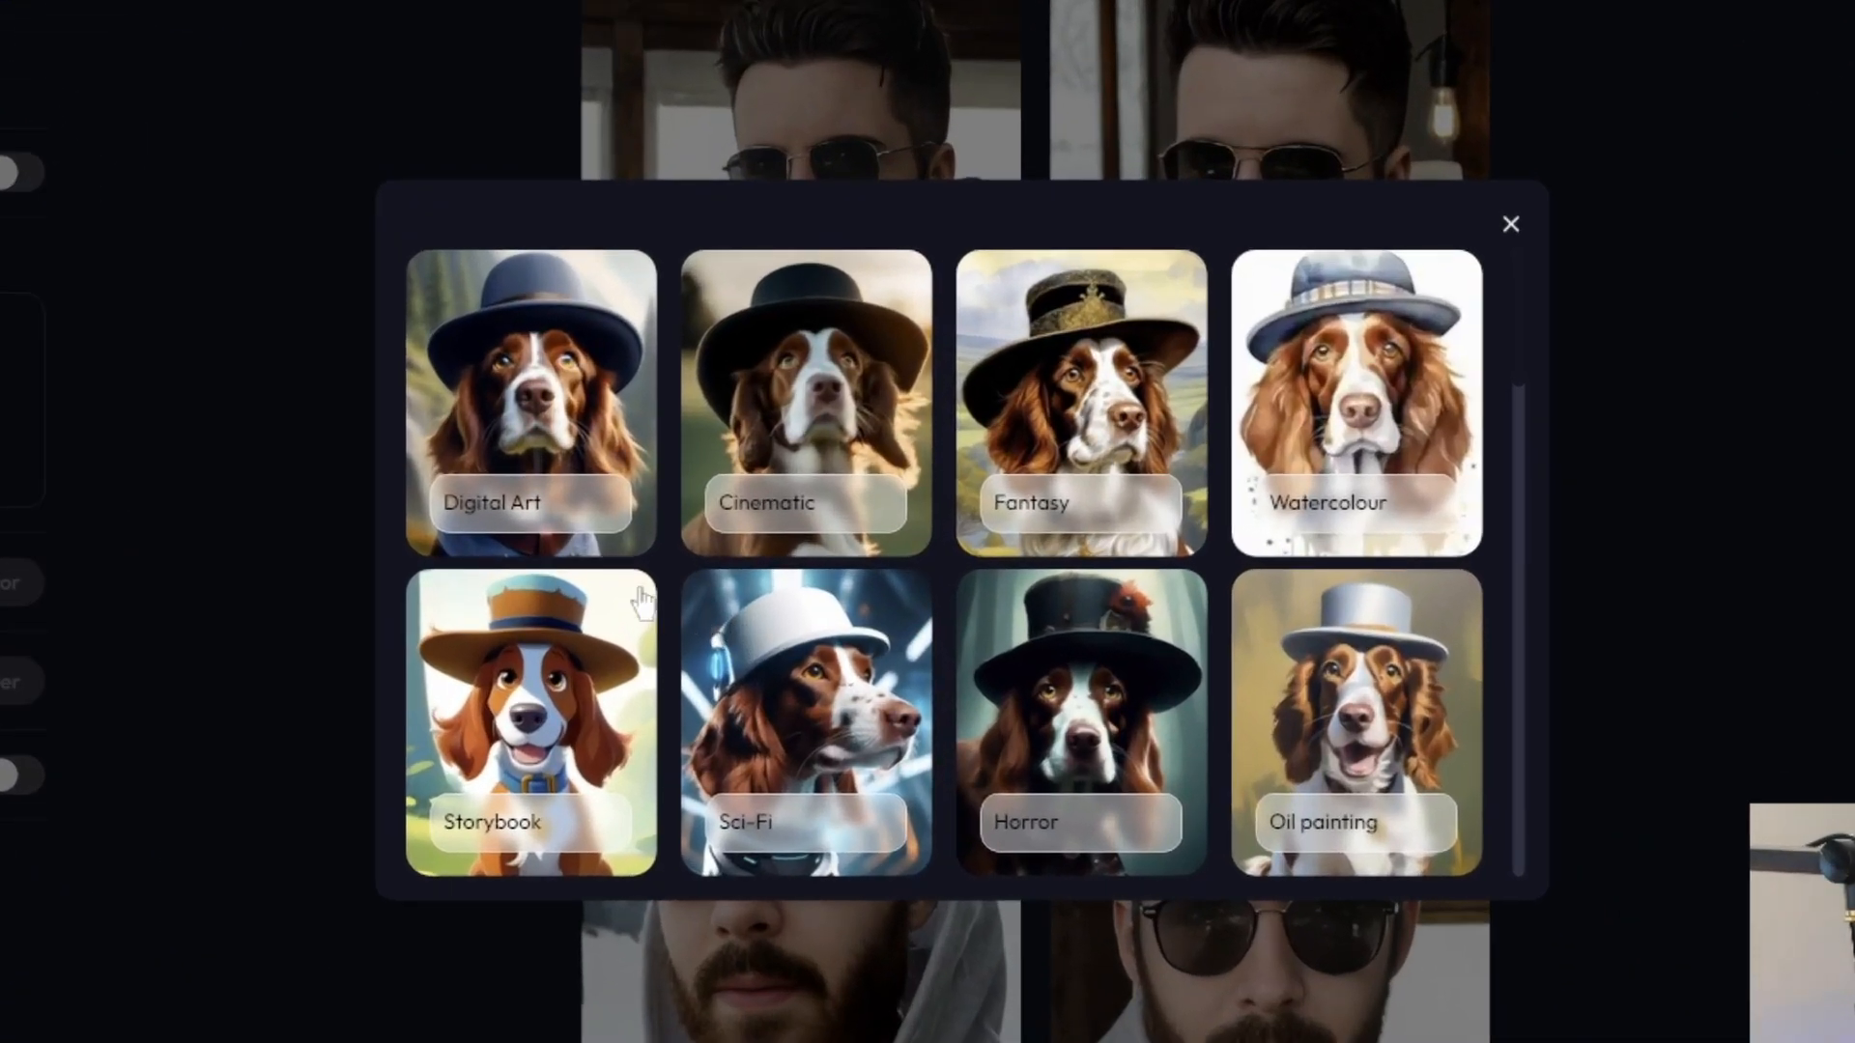
{"action": "scroll", "coordinate": [668, 565], "scroll_direction": "down", "scroll_amount": 2}
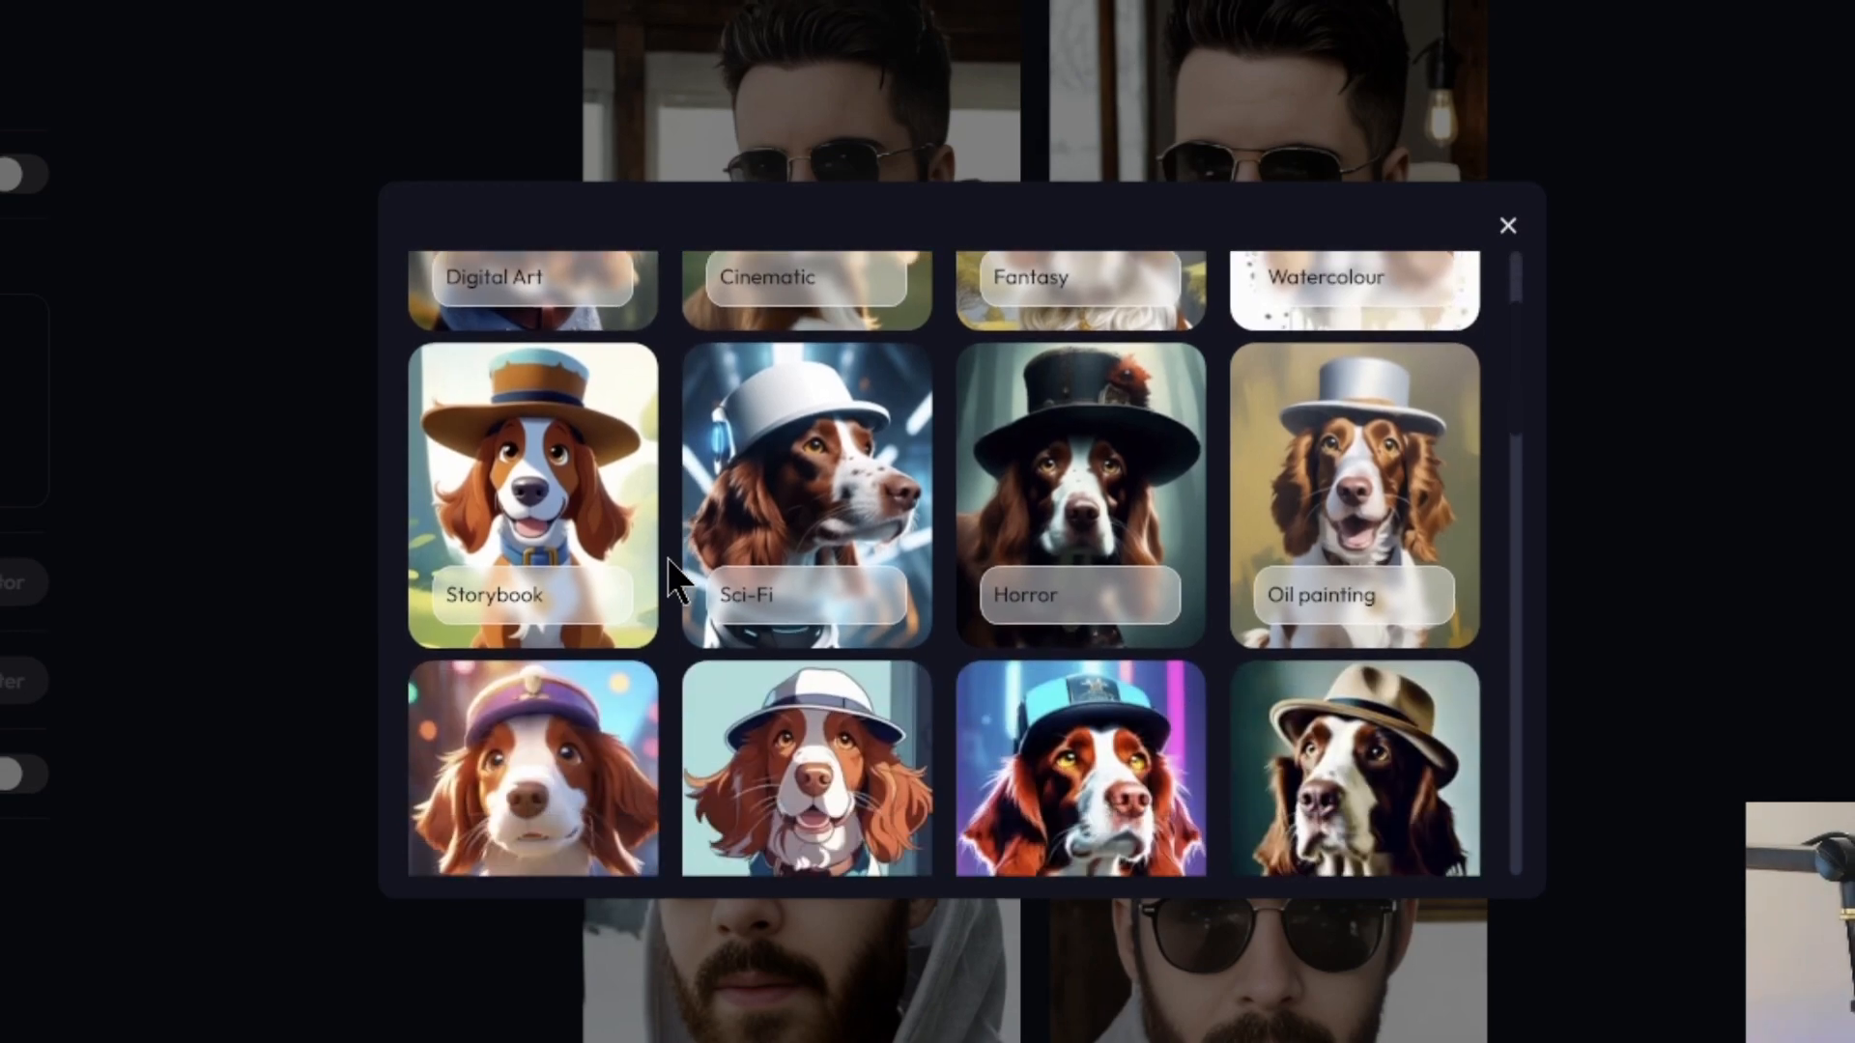
{"action": "scroll", "coordinate": [669, 580], "scroll_direction": "down", "scroll_amount": 3}
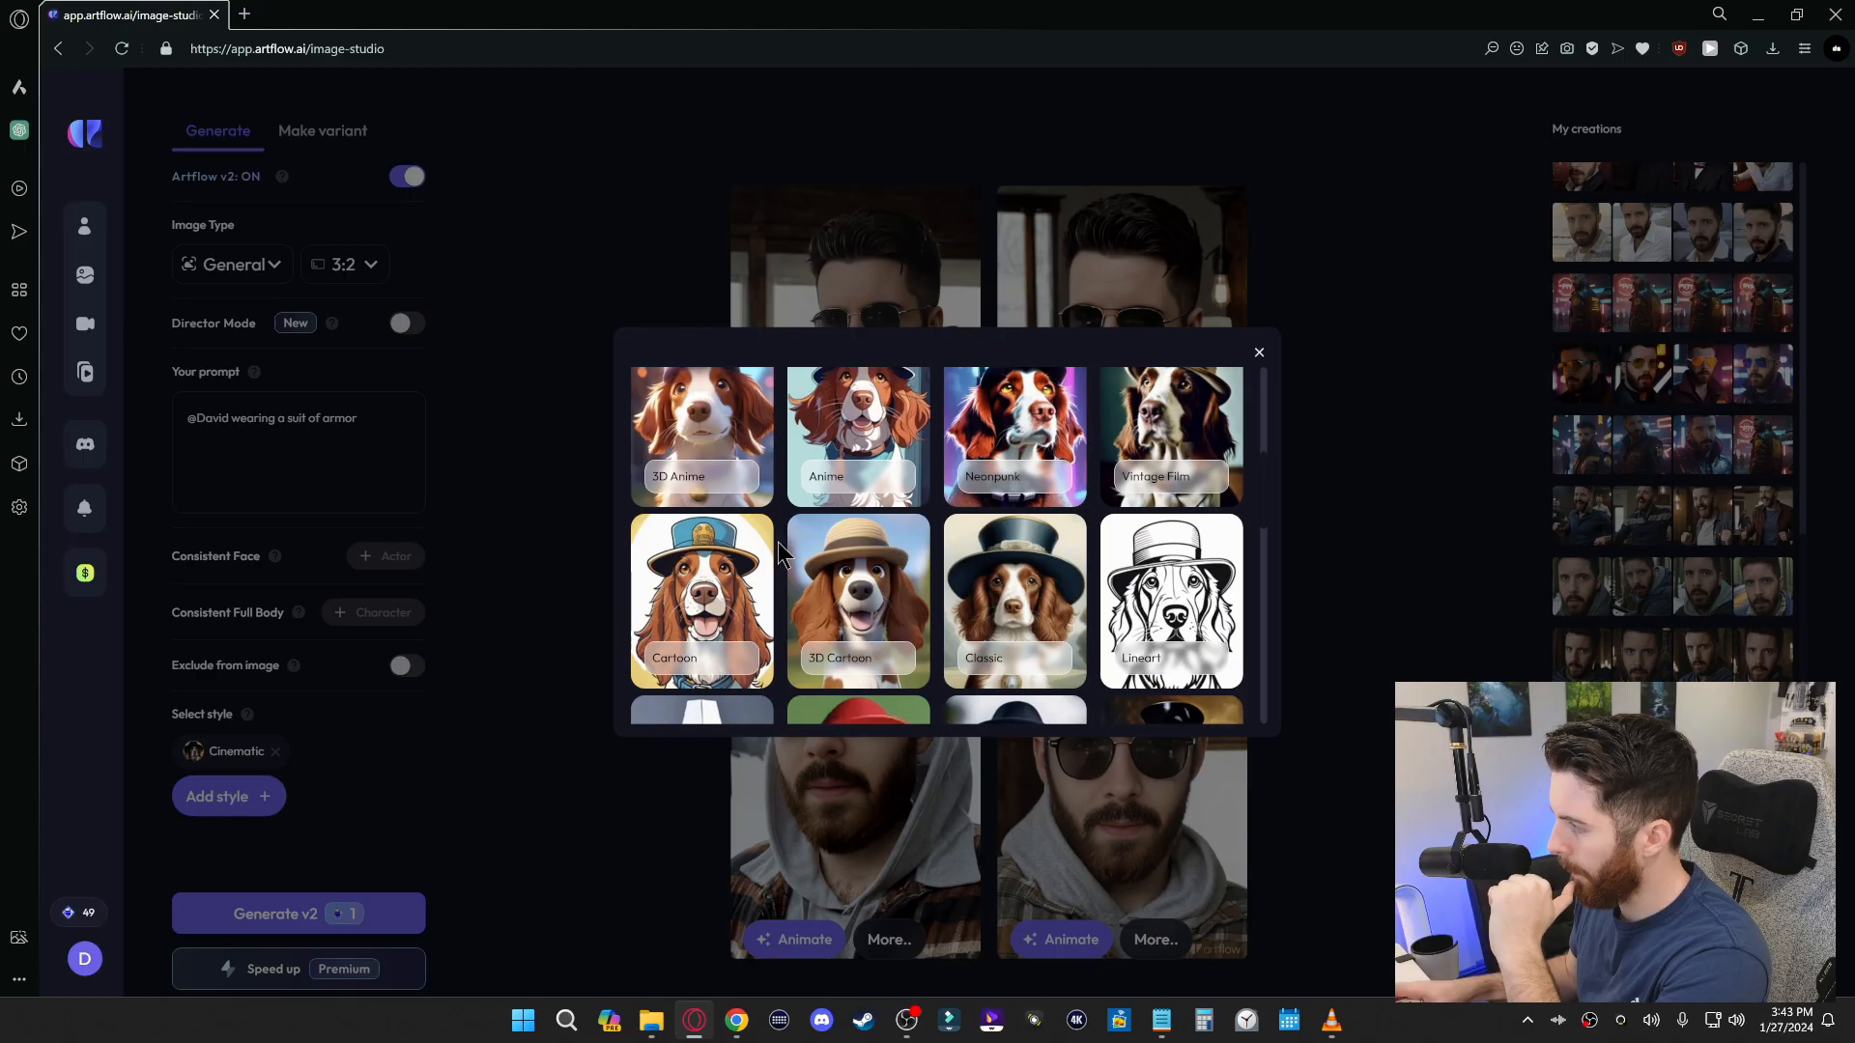
{"action": "scroll", "coordinate": [779, 556], "scroll_direction": "down", "scroll_amount": 3}
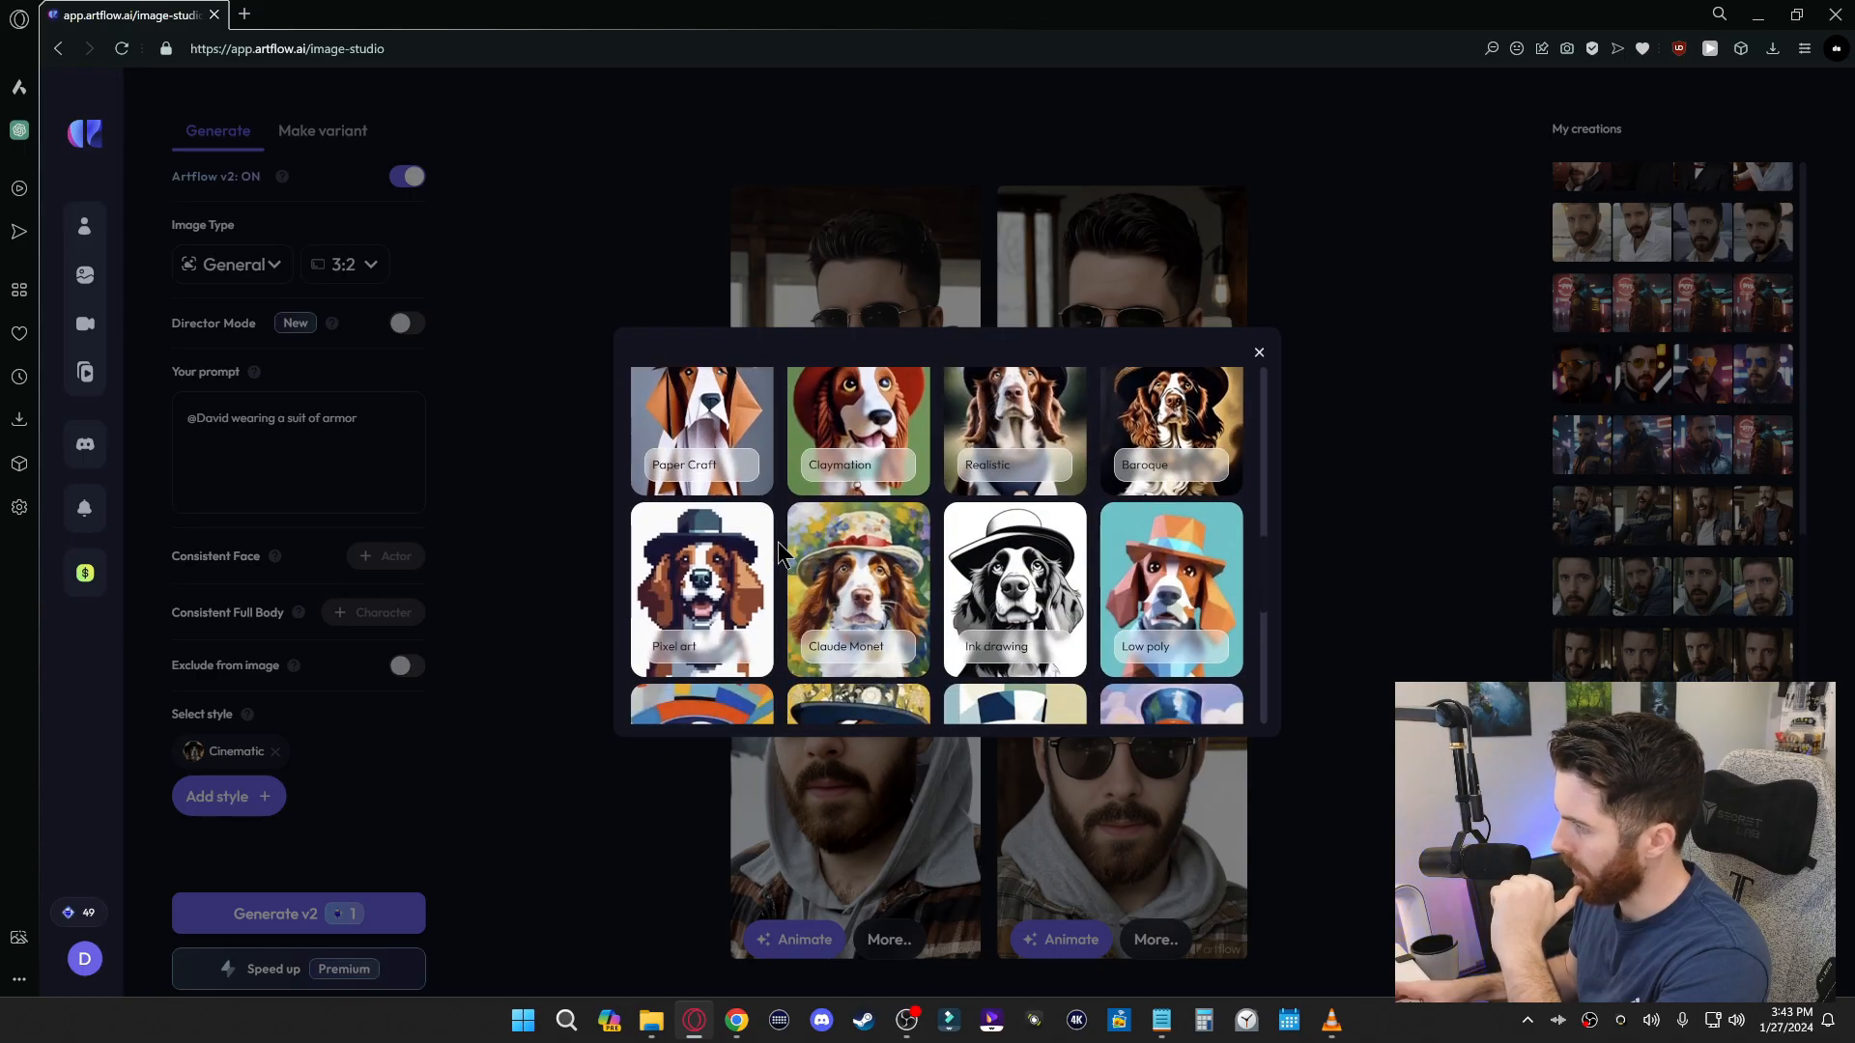
{"action": "scroll", "coordinate": [778, 556], "scroll_direction": "up", "scroll_amount": 4}
{"action": "scroll", "coordinate": [779, 555], "scroll_direction": "down", "scroll_amount": 2}
{"action": "left_click", "coordinate": [459, 846]}
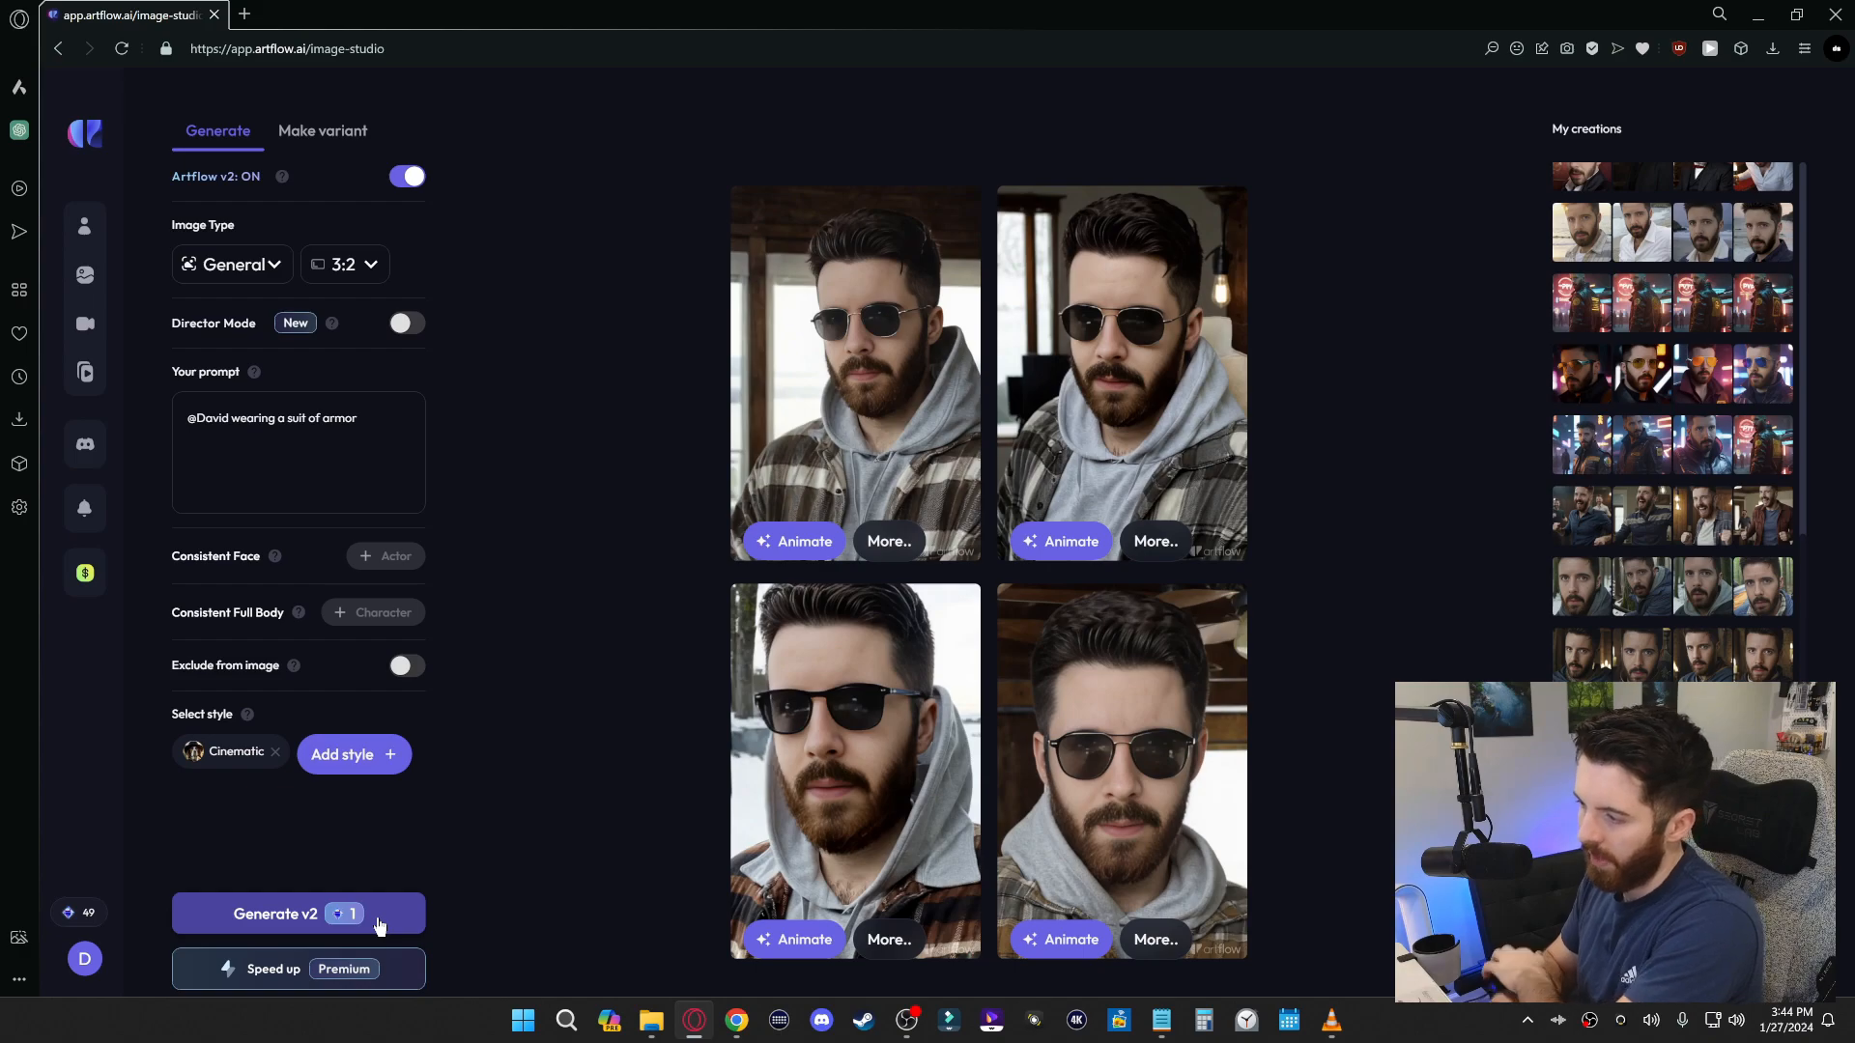
Generate the suit of armor images with v2 and try the watermark-less download for the first result
{"action": "mouse_move", "coordinate": [124, 934]}
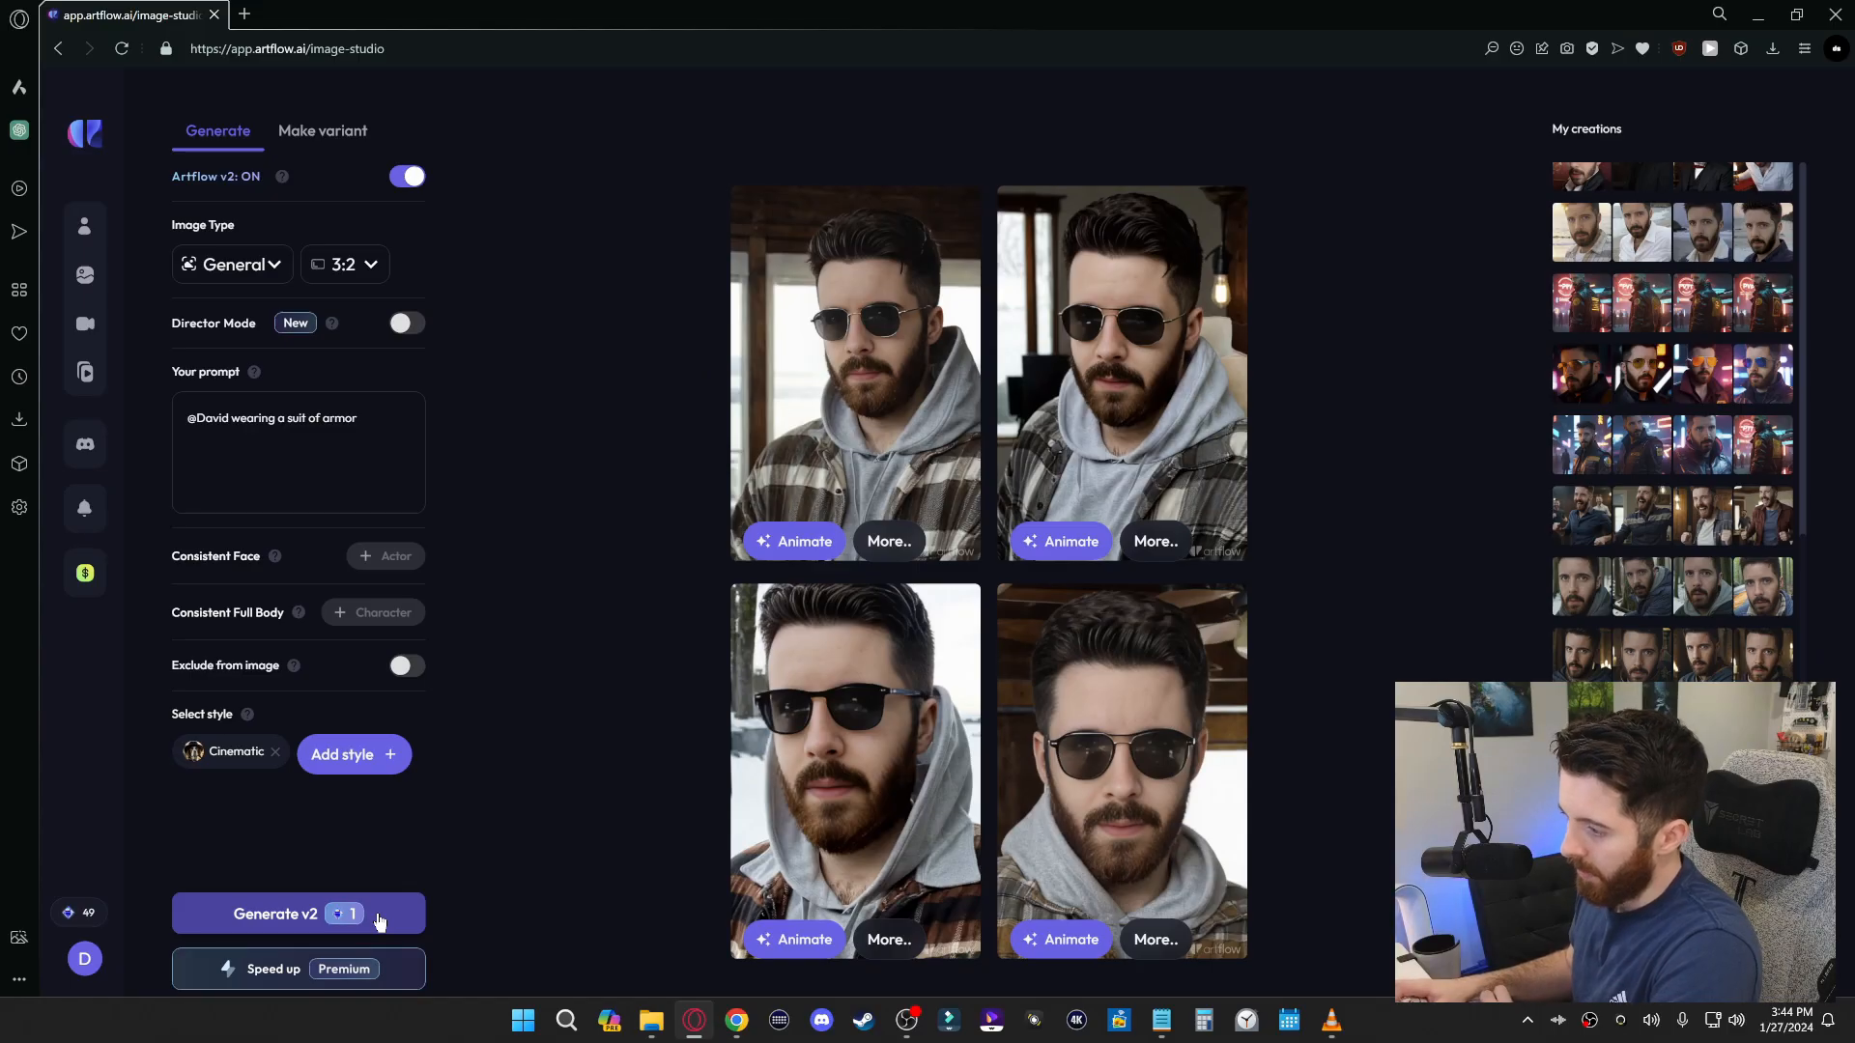
{"action": "left_click", "coordinate": [377, 914]}
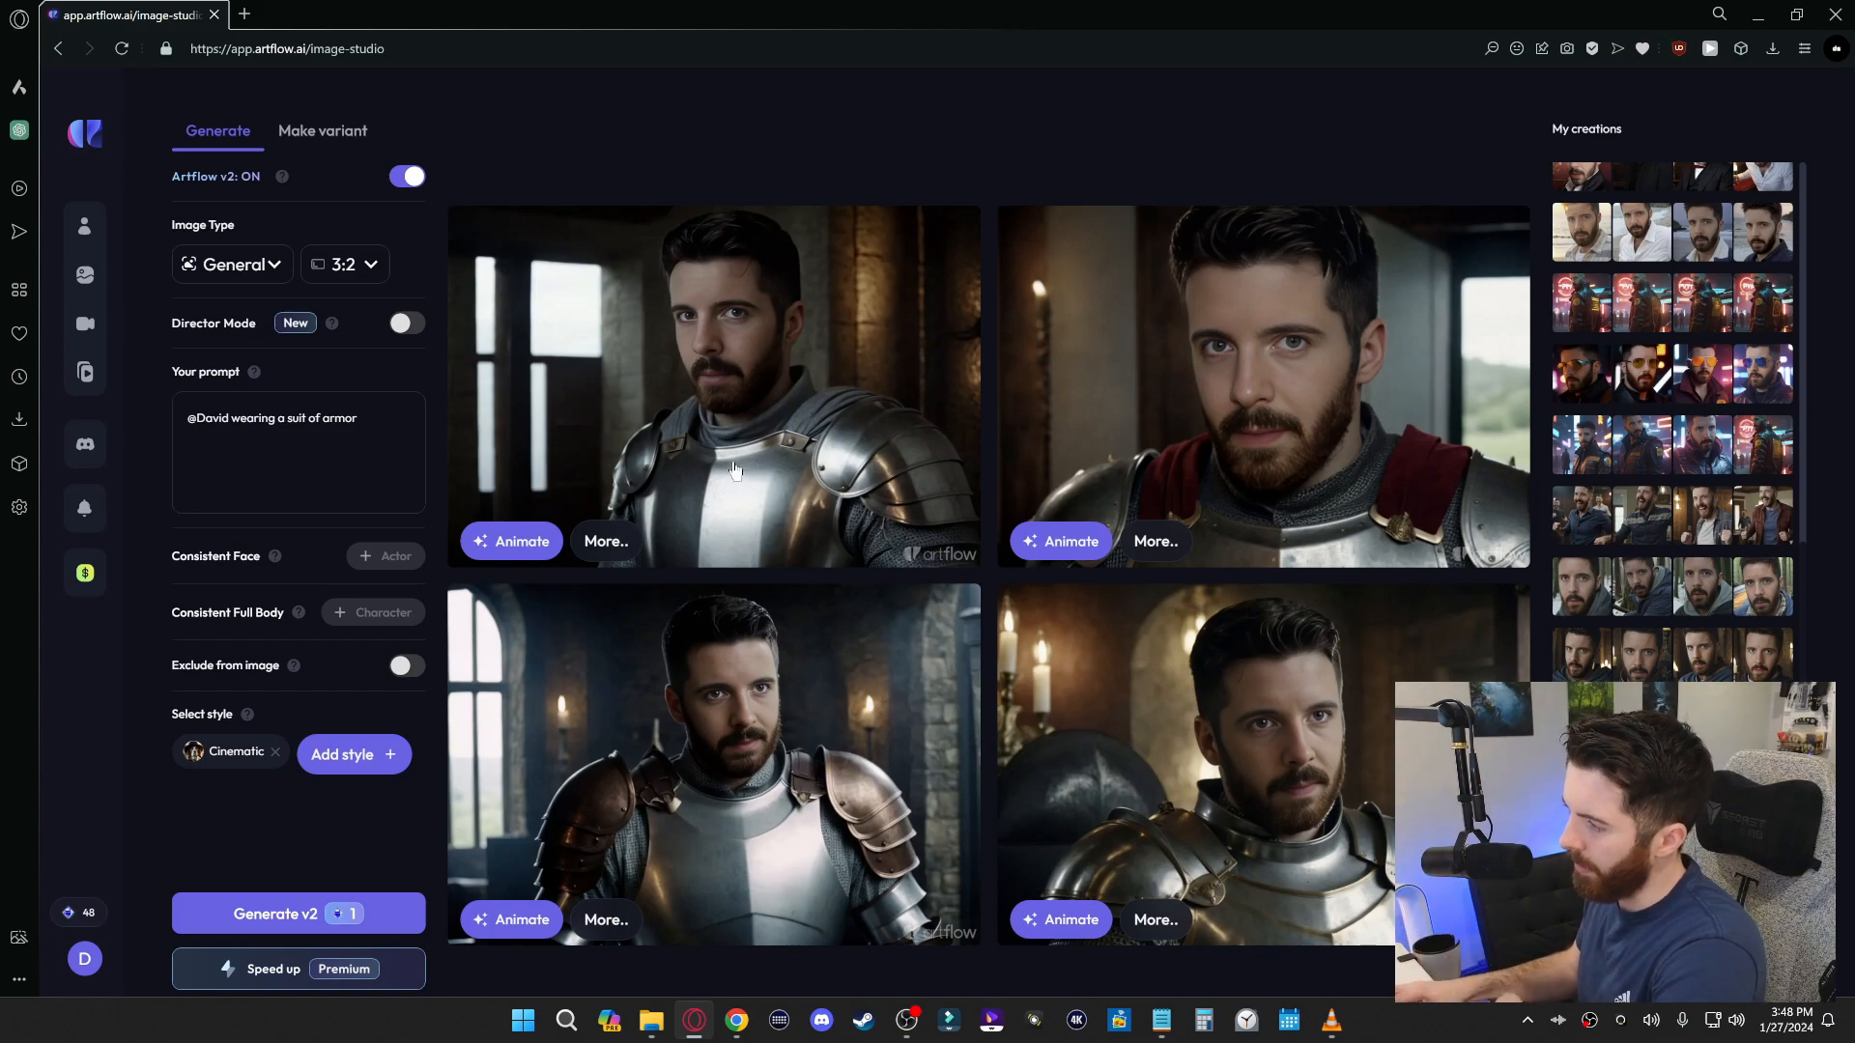
{"action": "left_click", "coordinate": [613, 543]}
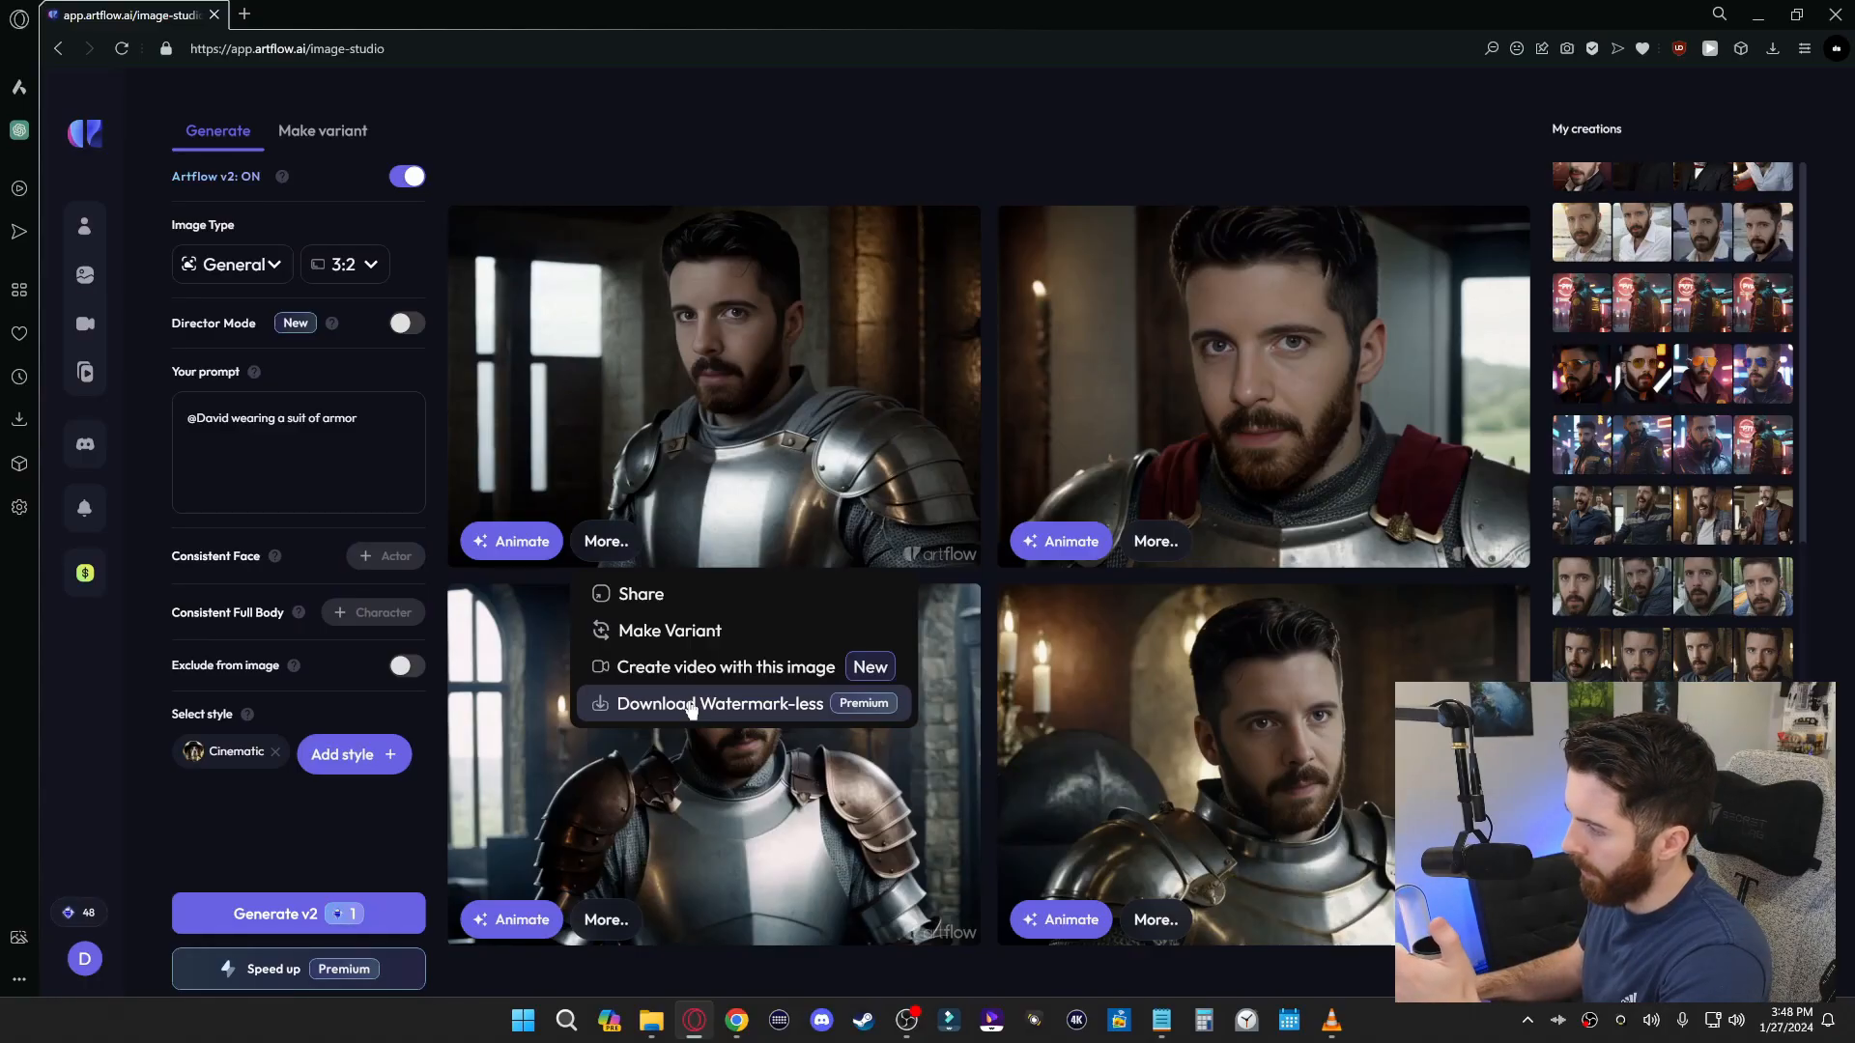
{"action": "left_click", "coordinate": [690, 704]}
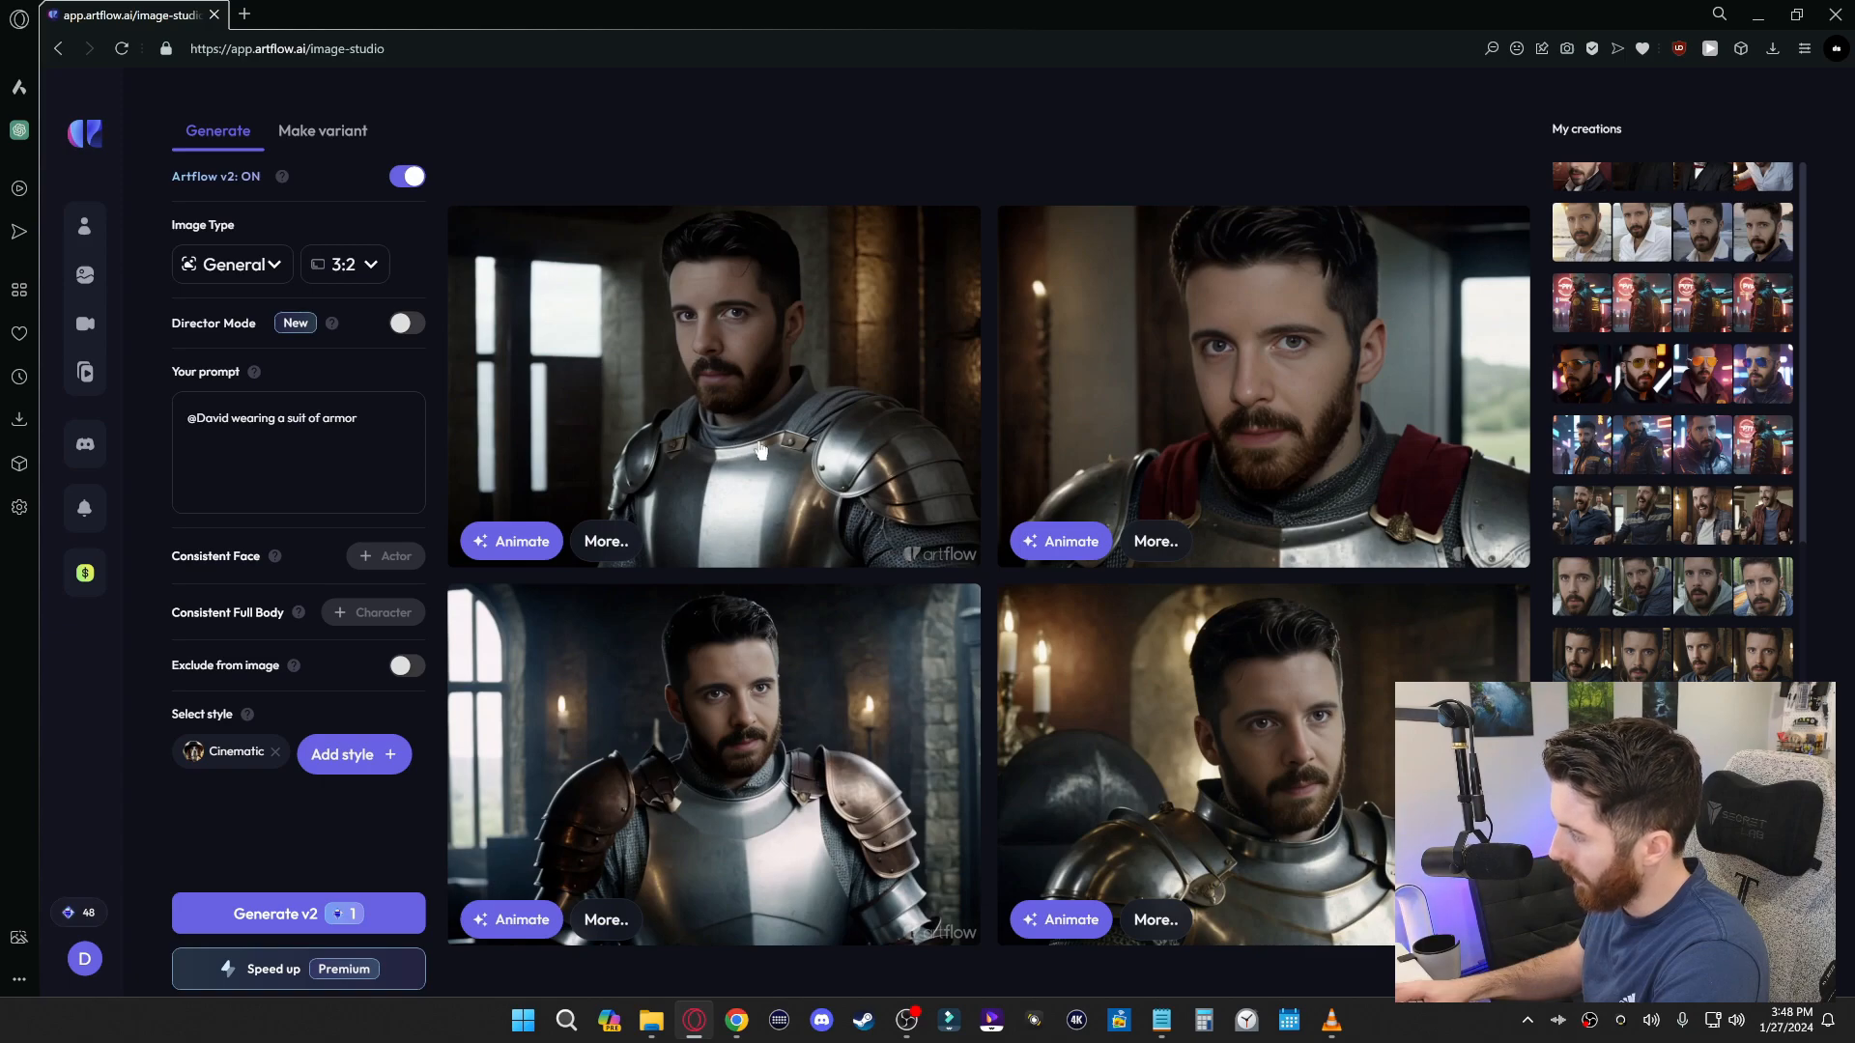
Open the fourth armor image, save it to the Downloads folder and open the saved file
{"action": "left_click", "coordinate": [1250, 726]}
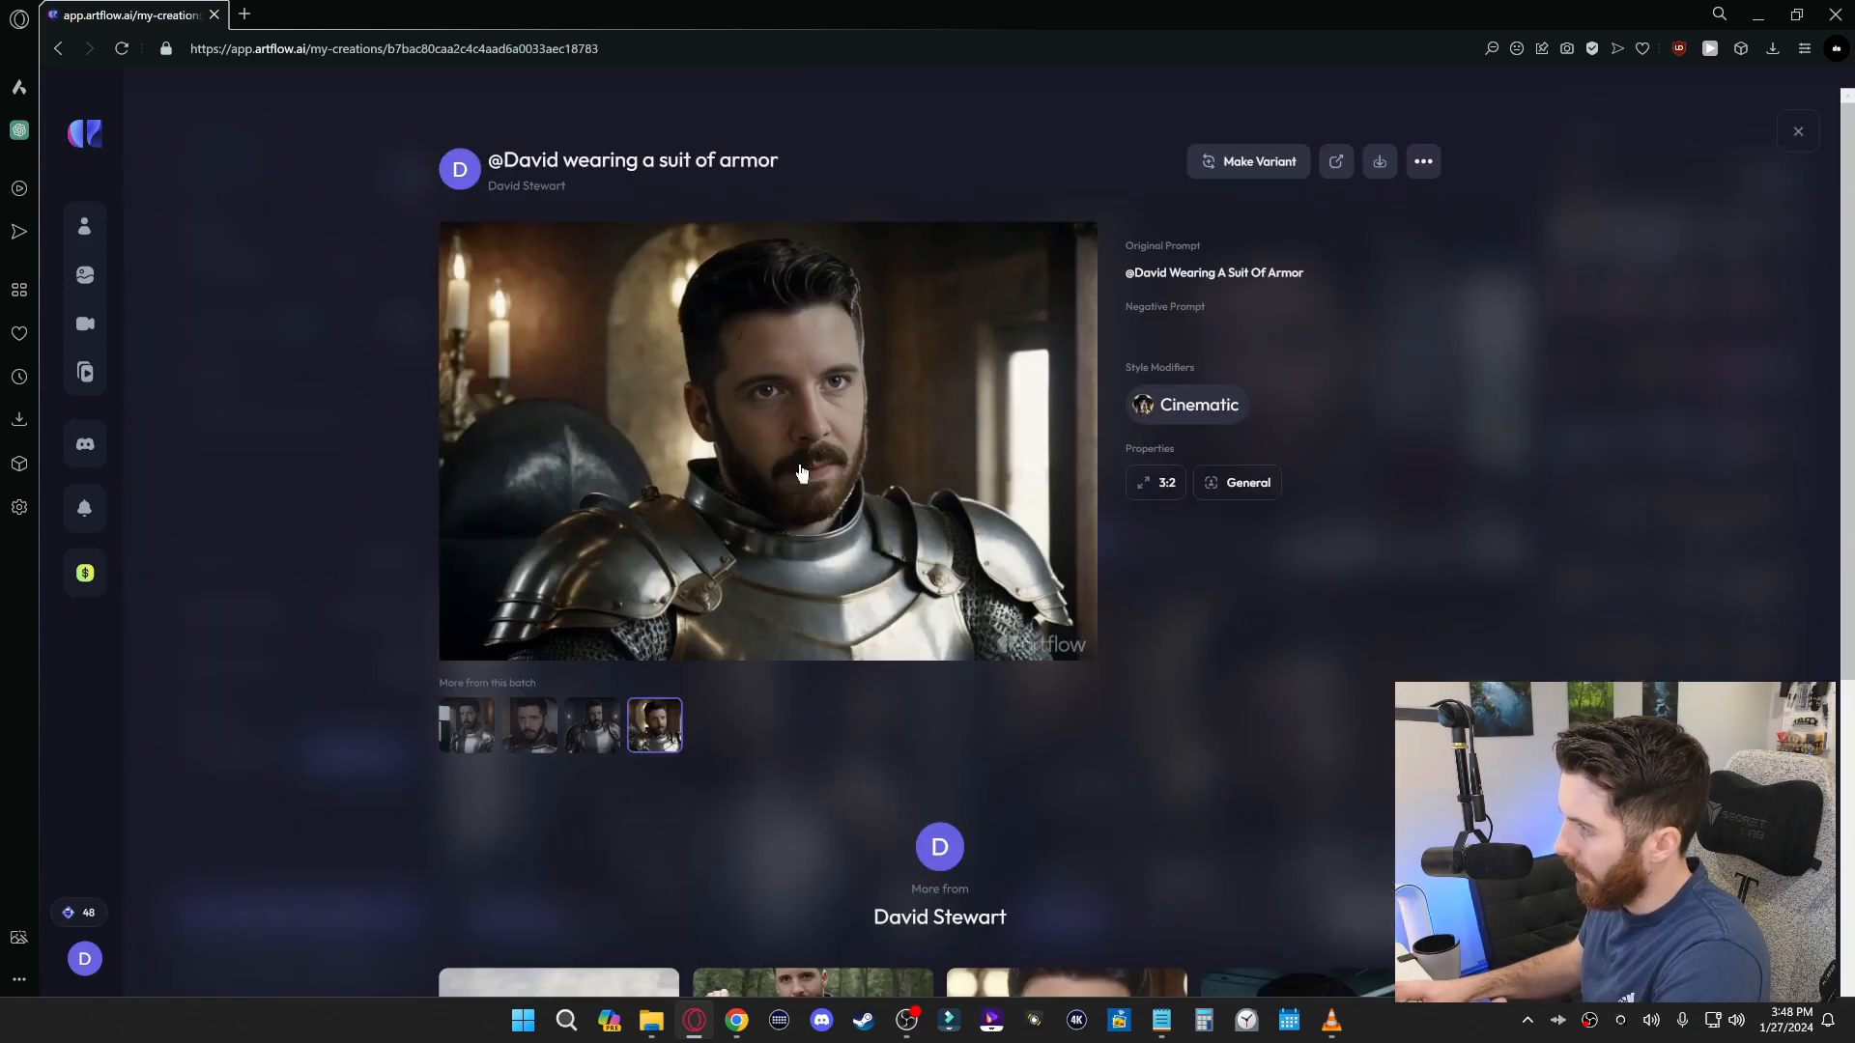
{"action": "right_click", "coordinate": [802, 453]}
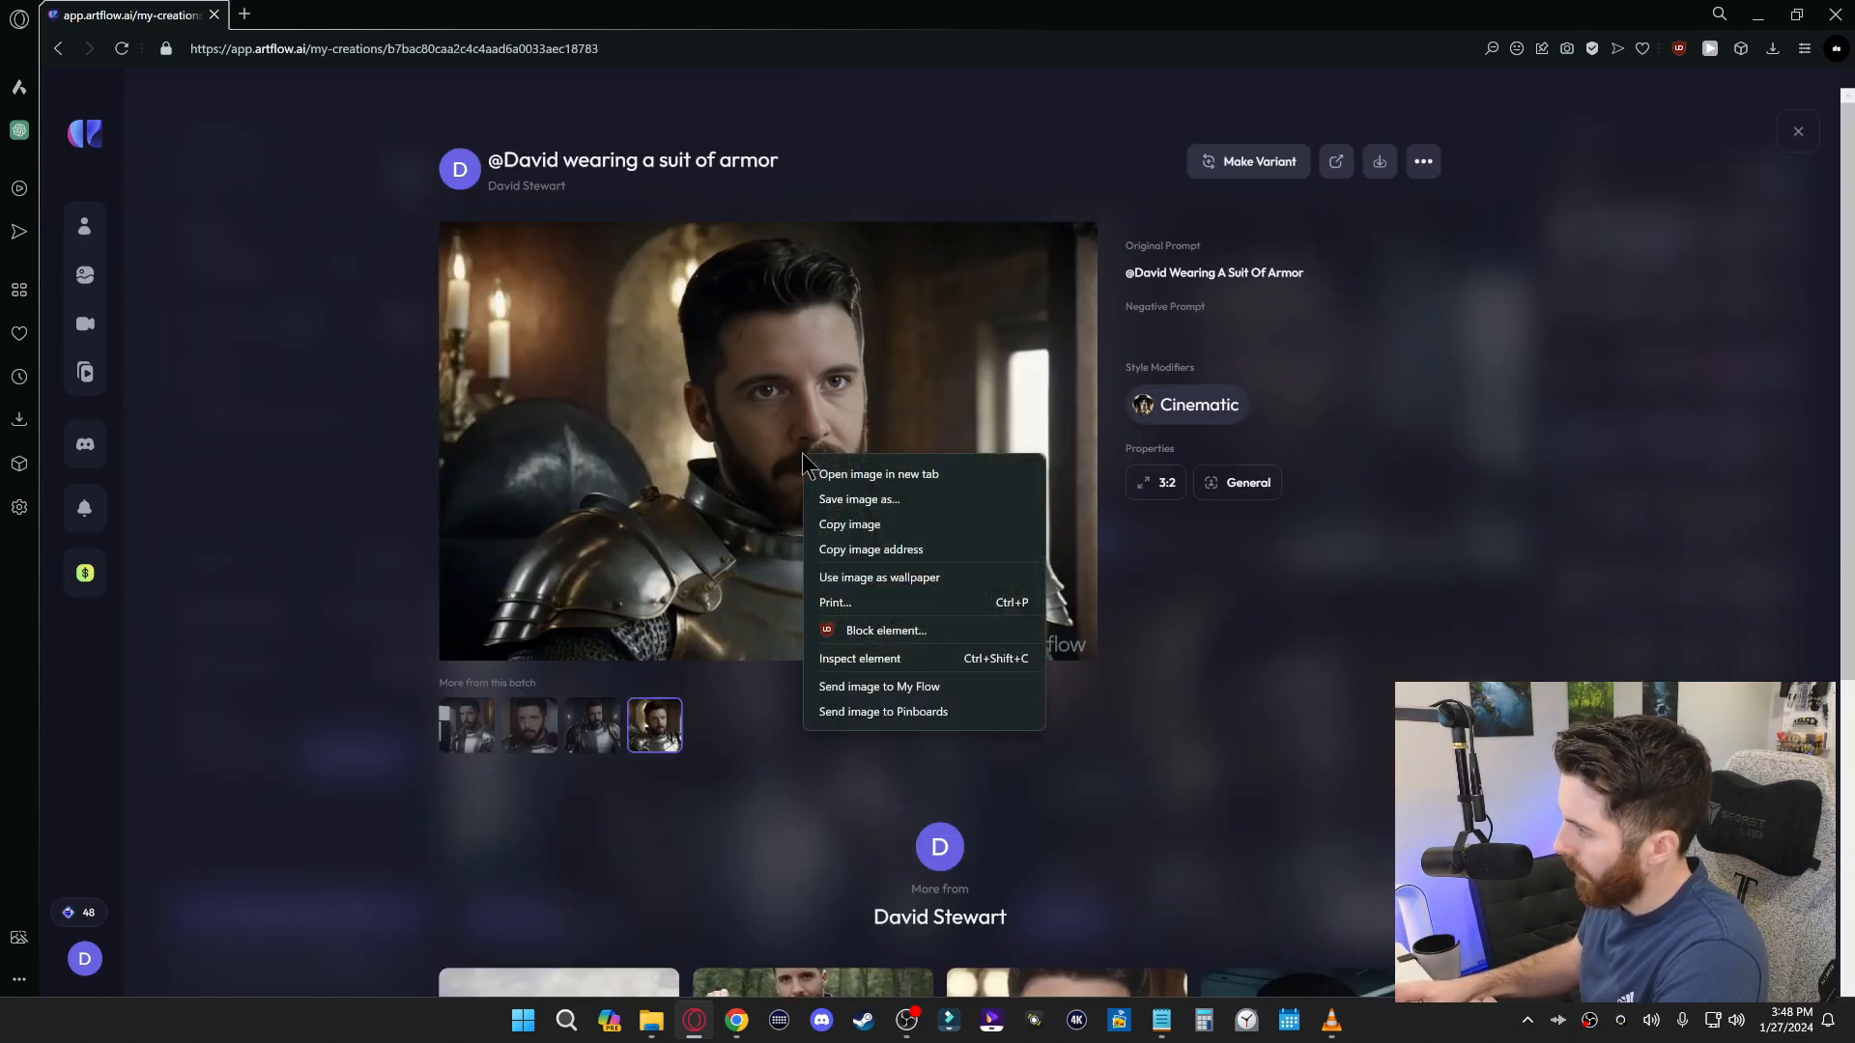
{"action": "left_click", "coordinate": [878, 503]}
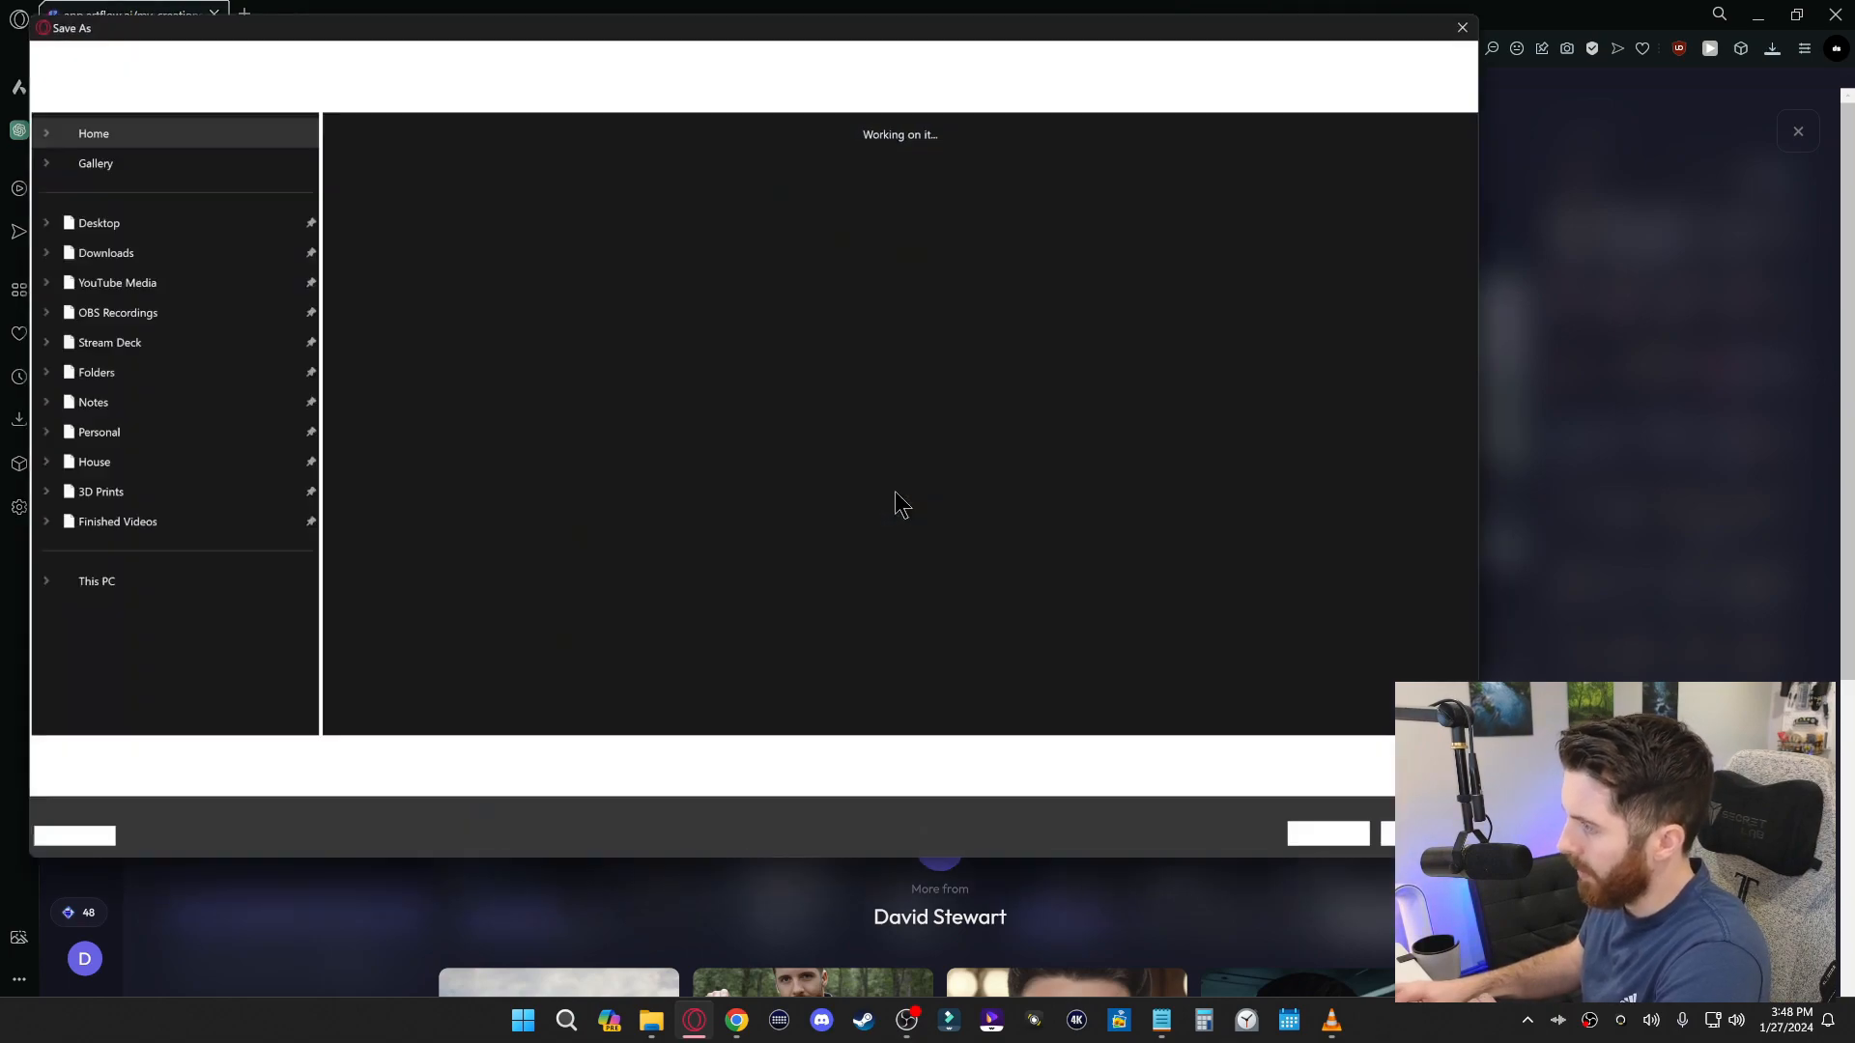
{"action": "key", "text": "Return"}
{"action": "left_click", "coordinate": [1806, 127]}
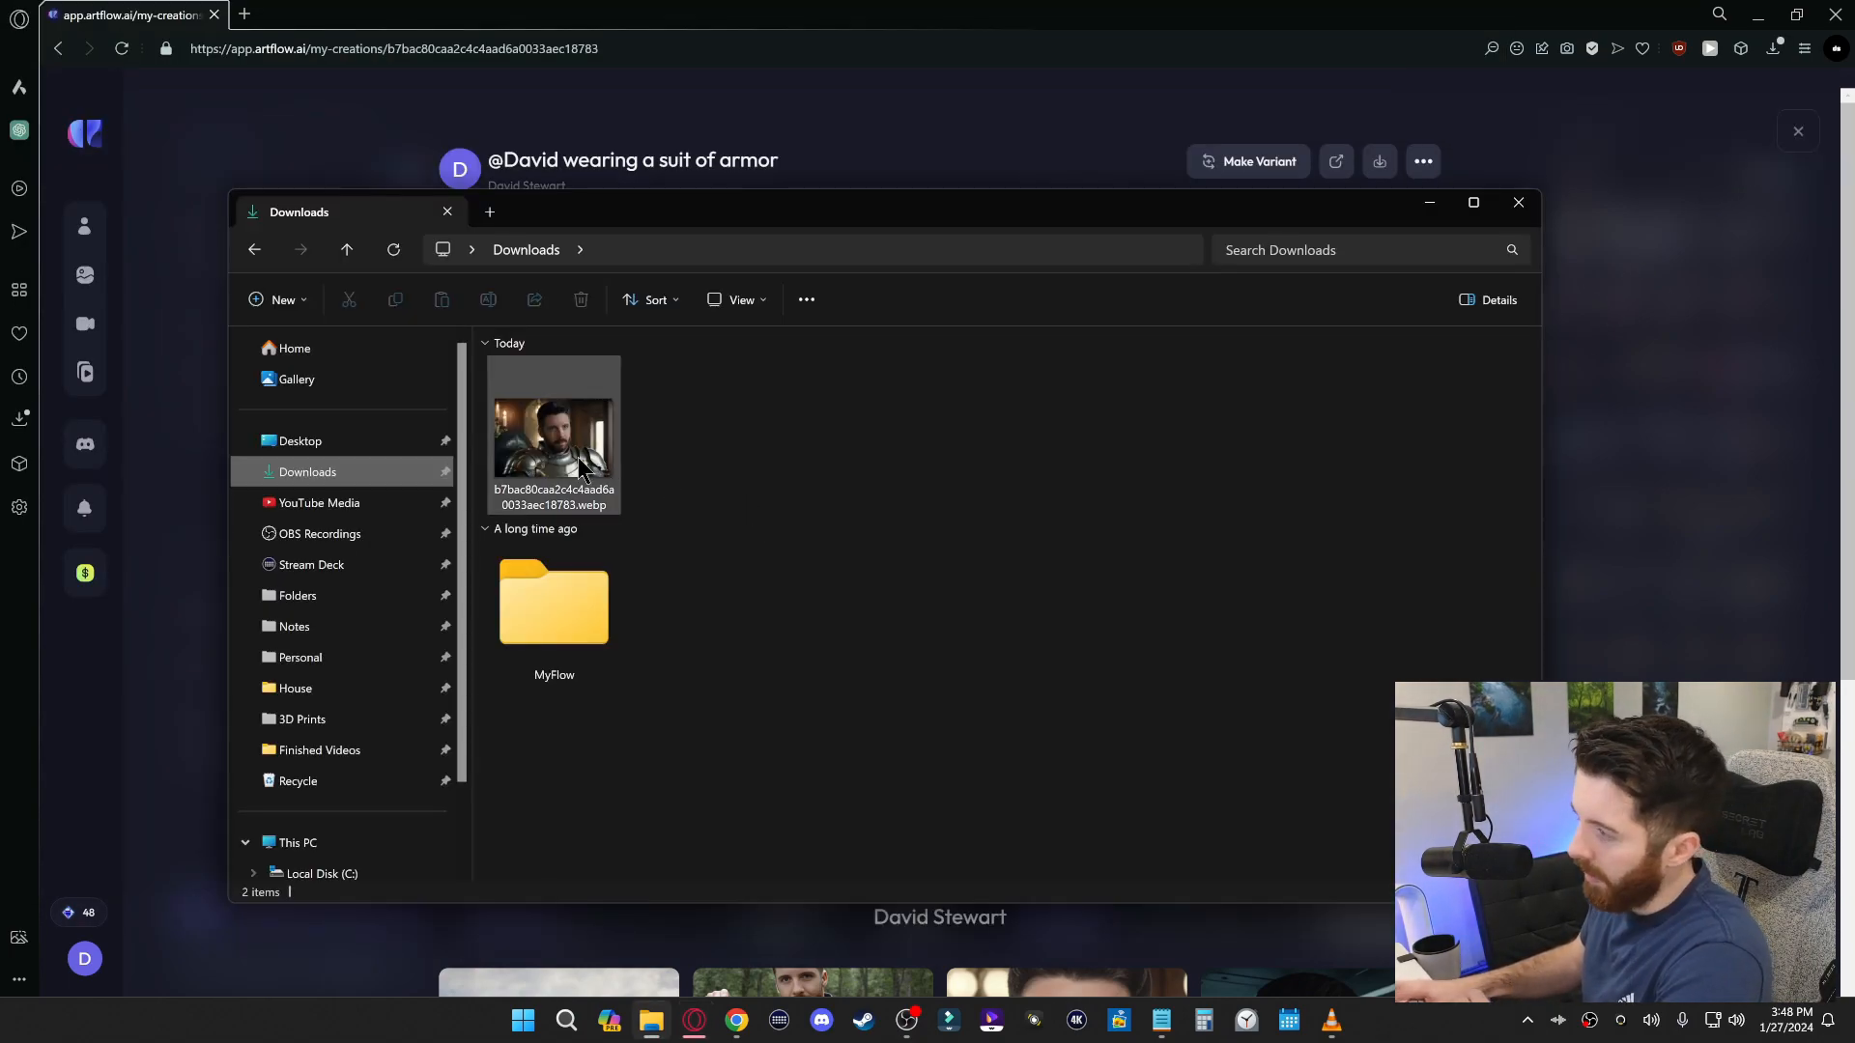
{"action": "double_click", "coordinate": [577, 456]}
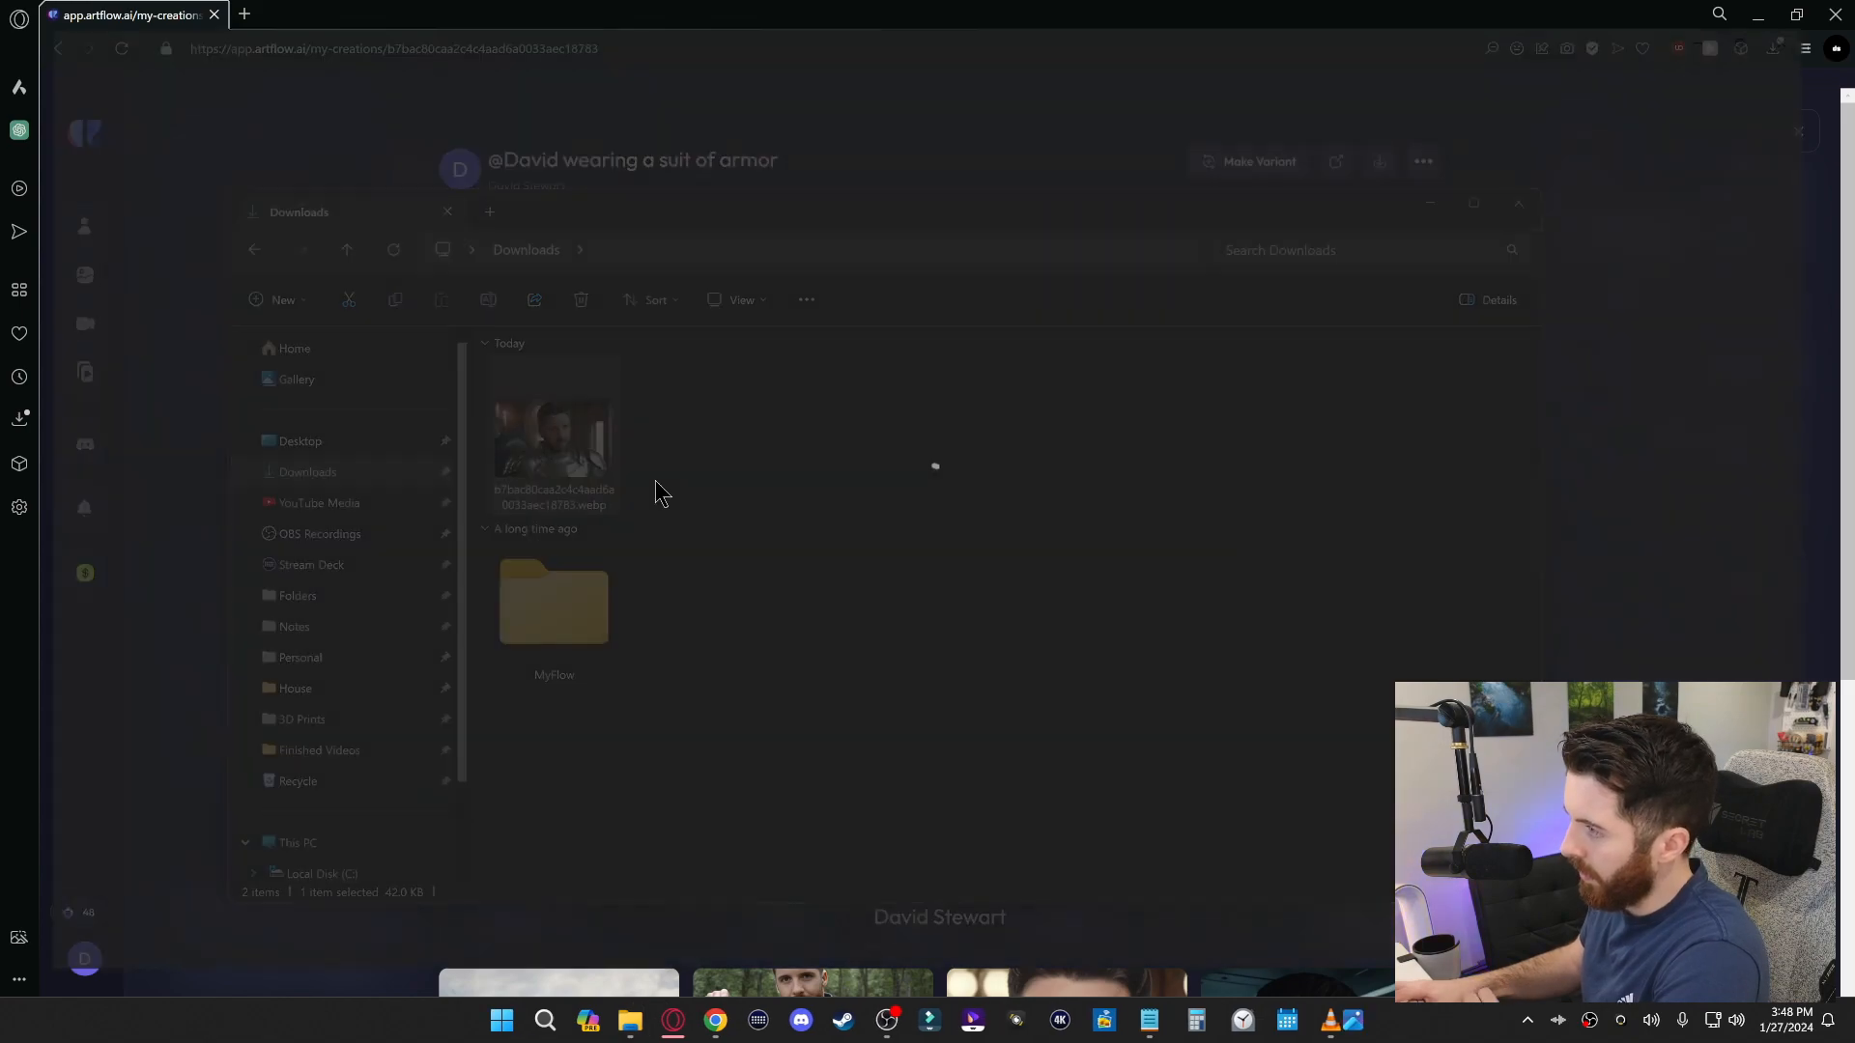